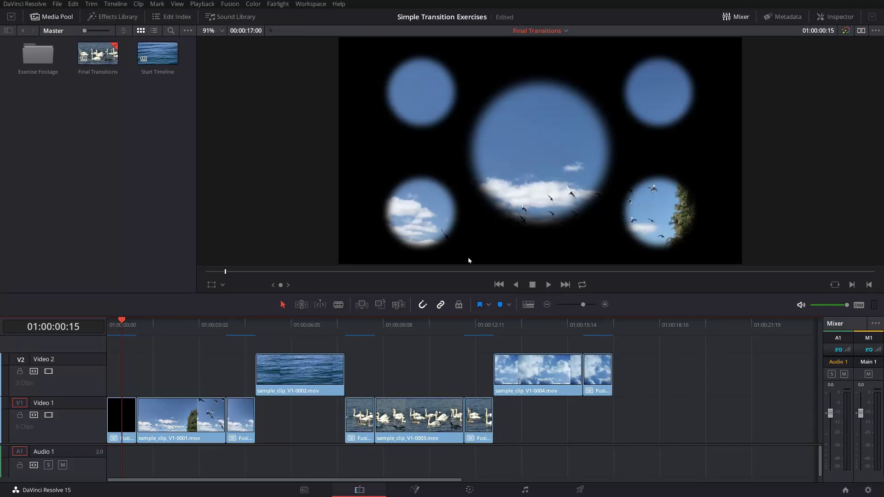
- Preview the soft circles transition and the water-to-sky transition around the Video 2 water clip
{"action": "left_click", "coordinate": [320, 362]}
{"action": "left_click_drag", "start_coordinate": [124, 325], "coordinate": [124, 325]}
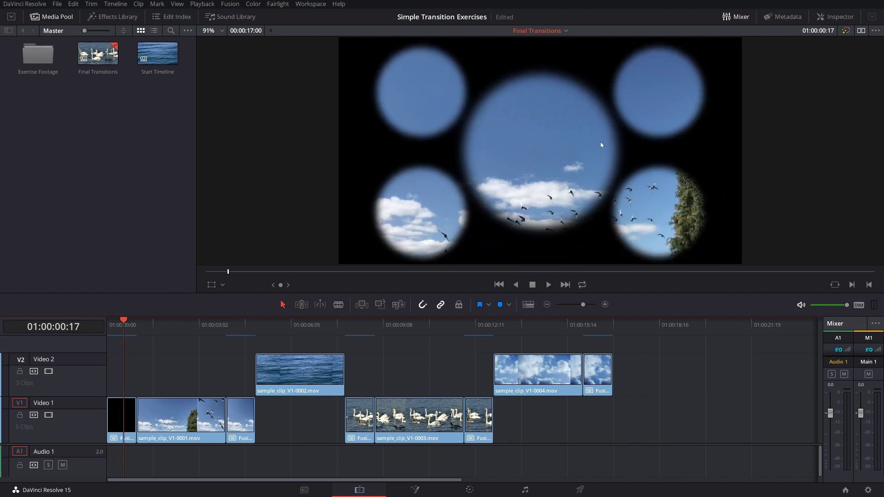
{"action": "left_click_drag", "start_coordinate": [124, 325], "coordinate": [120, 325]}
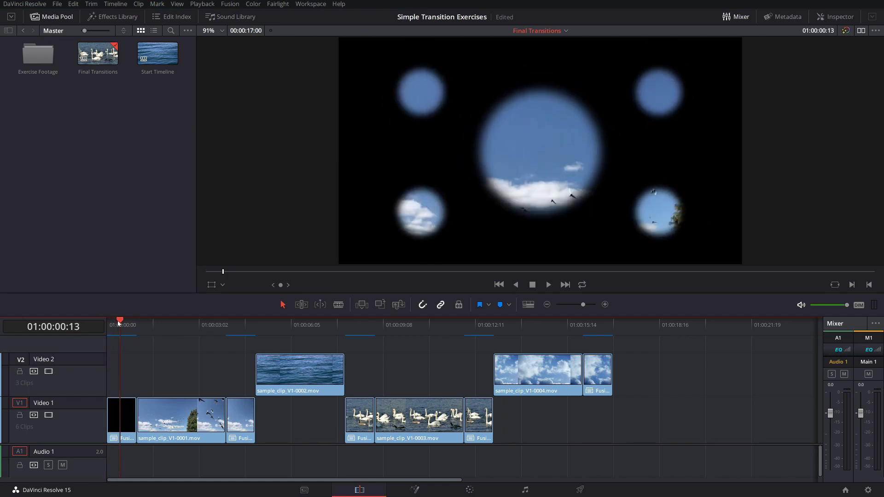
{"action": "mouse_move", "coordinate": [119, 324]}
{"action": "left_mouse_down"}
{"action": "mouse_move", "coordinate": [107, 324]}
{"action": "mouse_move", "coordinate": [124, 322]}
{"action": "left_mouse_up"}
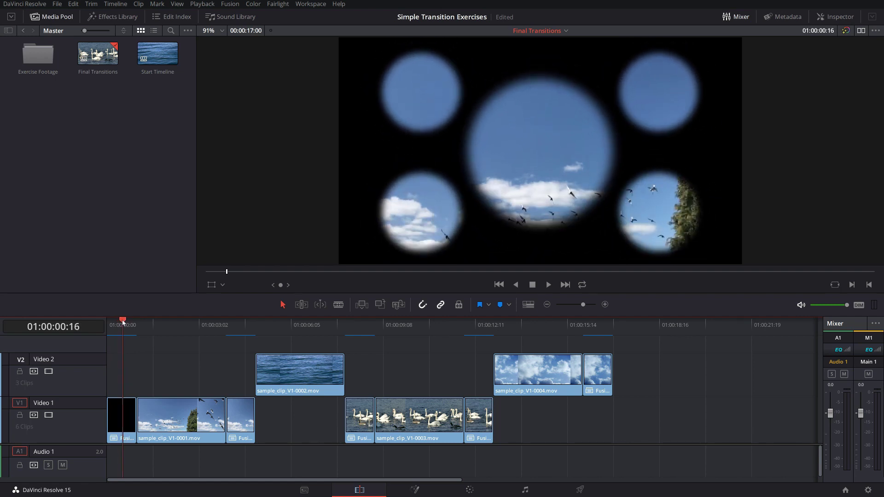
{"action": "left_click", "coordinate": [245, 323]}
{"action": "left_click_drag", "start_coordinate": [244, 324], "coordinate": [239, 322]}
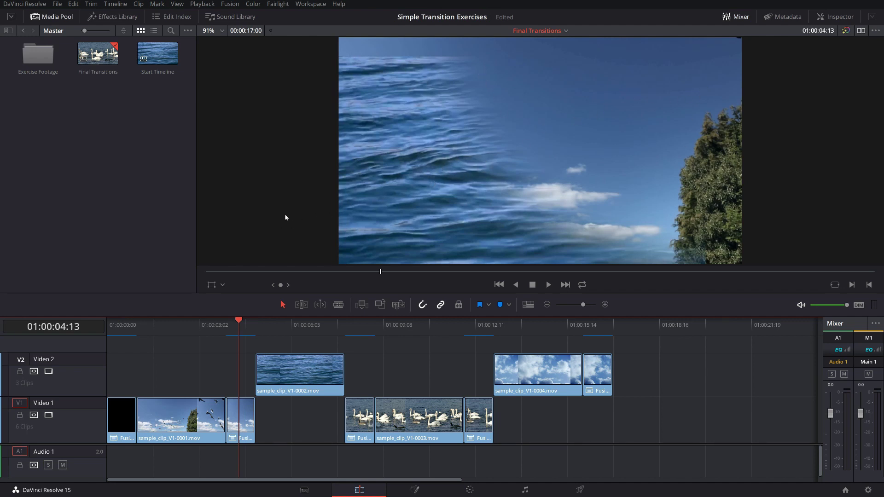
{"action": "mouse_move", "coordinate": [242, 323]}
{"action": "left_mouse_down"}
{"action": "mouse_move", "coordinate": [233, 323]}
{"action": "mouse_move", "coordinate": [246, 323]}
{"action": "left_mouse_up"}
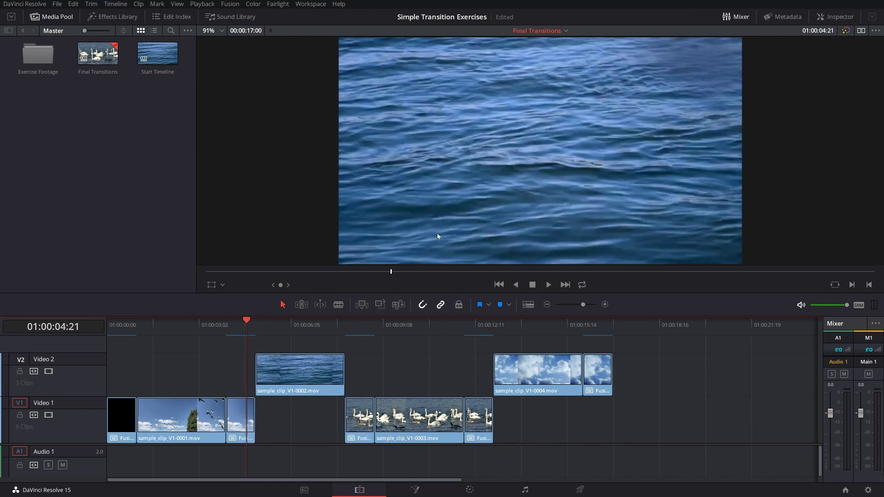
- Scrub around the start of the swans clip and its dissolve from the water clip
{"action": "left_click_drag", "start_coordinate": [358, 324], "coordinate": [364, 326]}
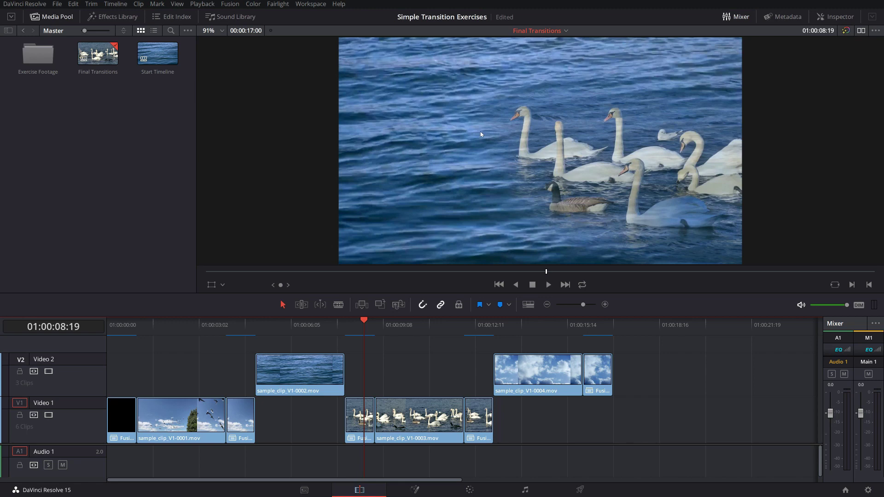
{"action": "left_click", "coordinate": [365, 324]}
{"action": "key", "text": "space"}
{"action": "left_click_drag", "start_coordinate": [366, 319], "coordinate": [361, 323]}
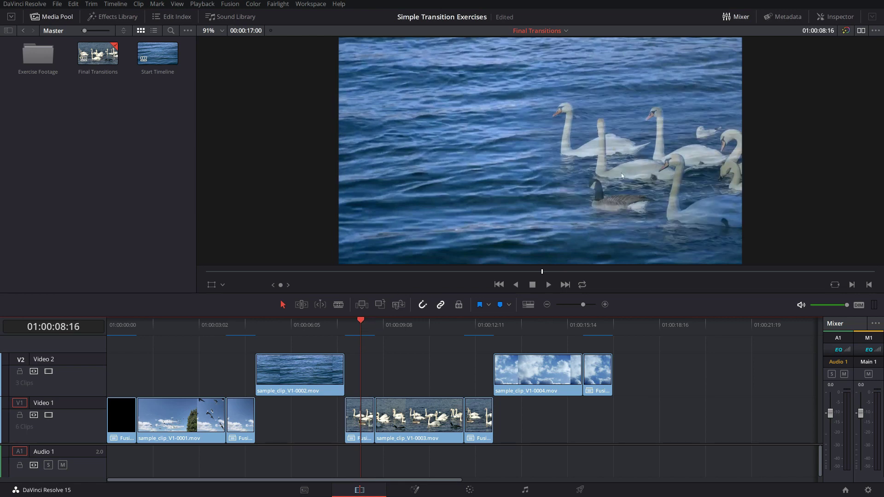
{"action": "left_click", "coordinate": [404, 324]}
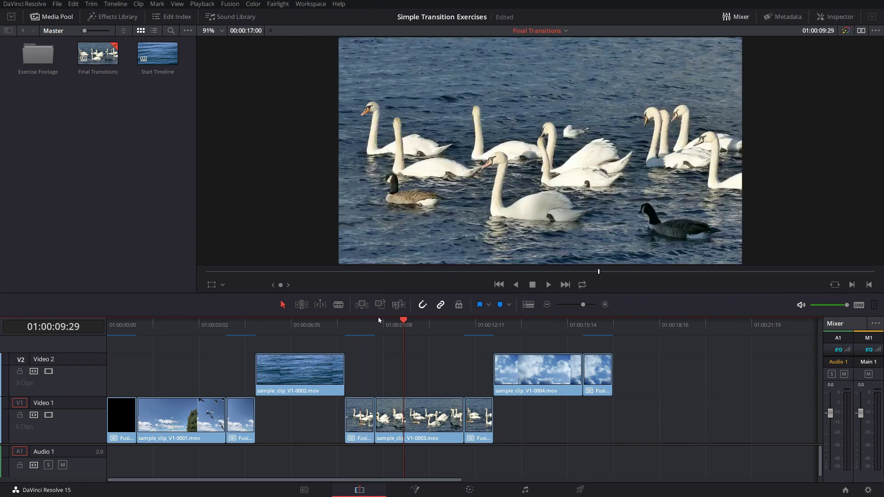
{"action": "left_click", "coordinate": [320, 324]}
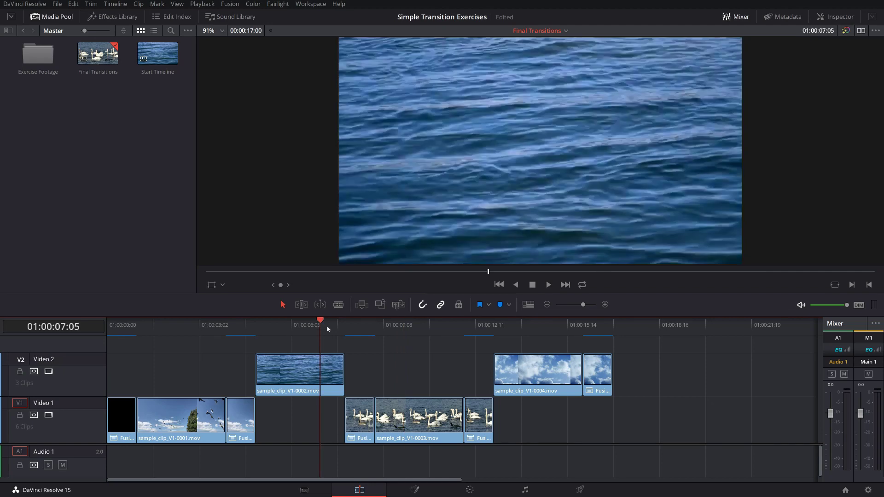
{"action": "left_click", "coordinate": [359, 327]}
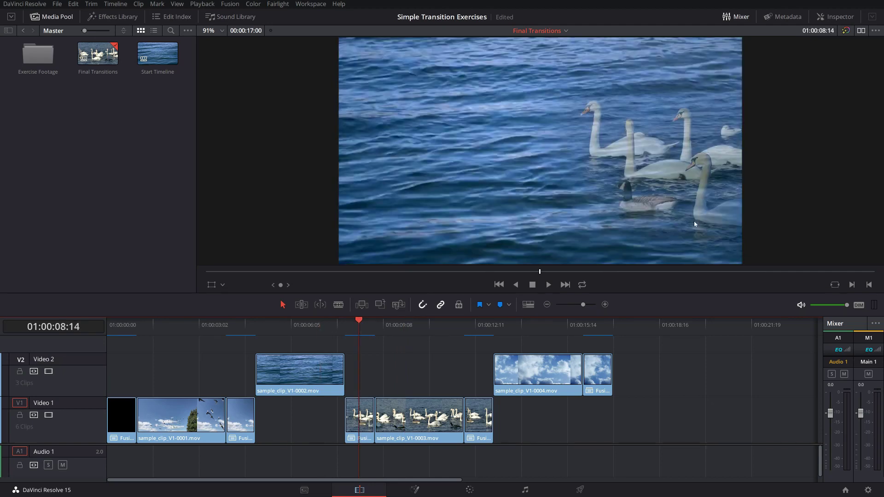
- Step frame by frame through the swans dissolve, then preview the clouds and striped transitions
{"action": "key", "text": "Right"}
{"action": "key", "text": "Right"}
{"action": "key", "text": "Right"}
{"action": "key", "text": "Right"}
{"action": "key", "text": "Right"}
{"action": "key", "text": "Right"}
{"action": "key", "text": "Right"}
{"action": "key", "text": "Right"}
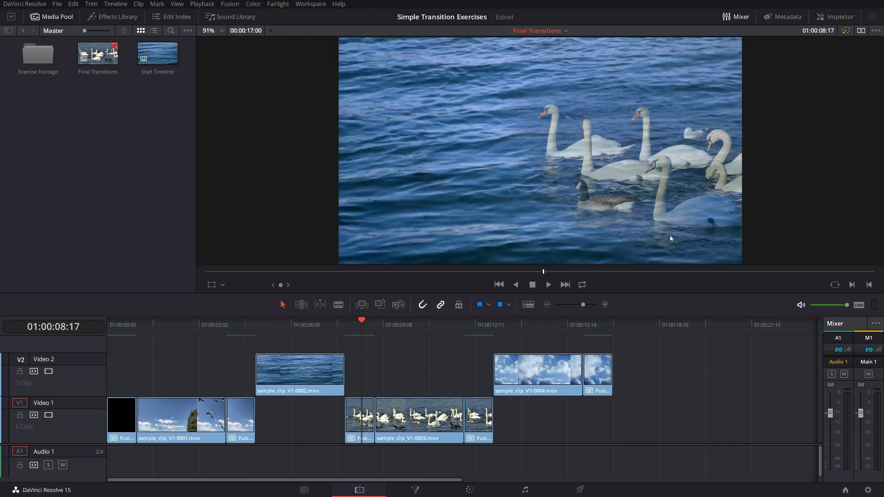
{"action": "key", "text": "Right"}
{"action": "key", "text": "Right"}
{"action": "key", "text": "Right"}
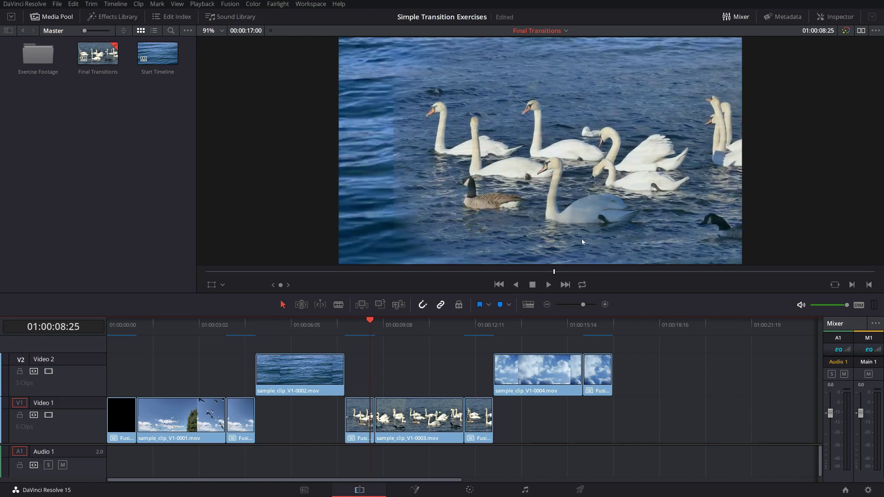
{"action": "key", "text": "Right"}
{"action": "key", "text": "Right"}
{"action": "key", "text": "Right"}
{"action": "key", "text": "Right"}
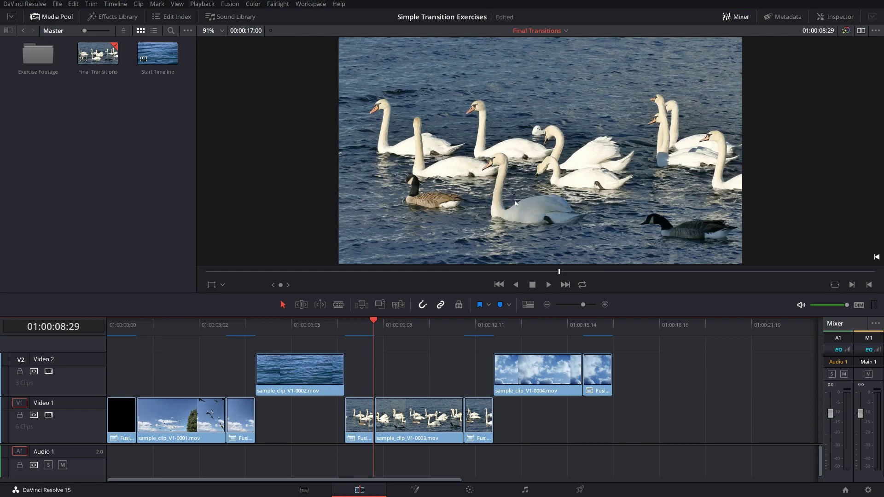
{"action": "key", "text": "Left"}
{"action": "key", "text": "Left"}
{"action": "key", "text": "Right"}
{"action": "key", "text": "Right"}
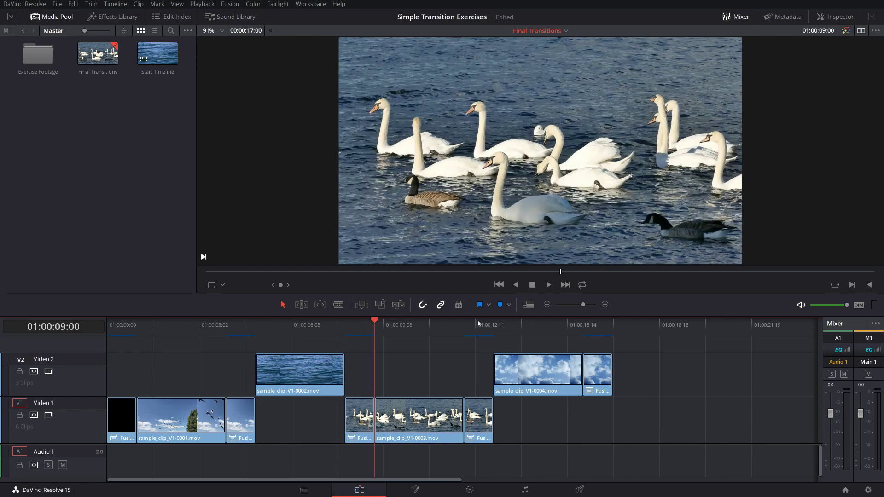
{"action": "left_click_drag", "start_coordinate": [479, 324], "coordinate": [483, 322]}
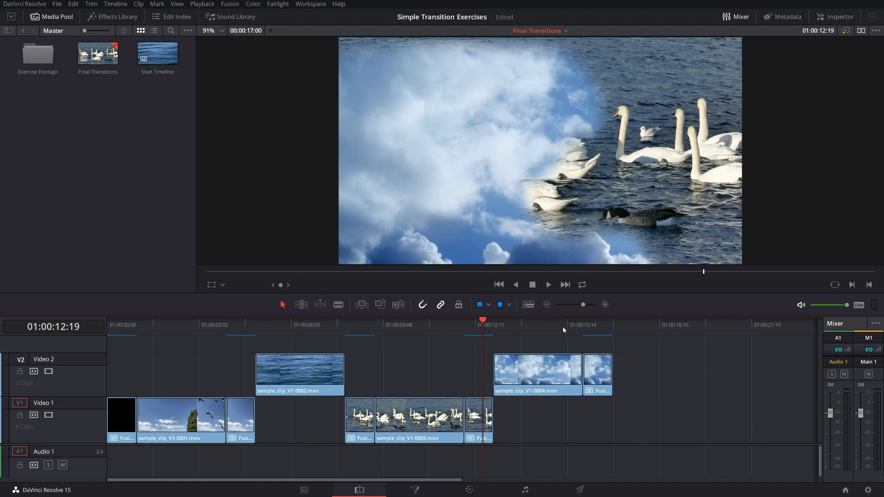
{"action": "left_click_drag", "start_coordinate": [582, 327], "coordinate": [594, 328]}
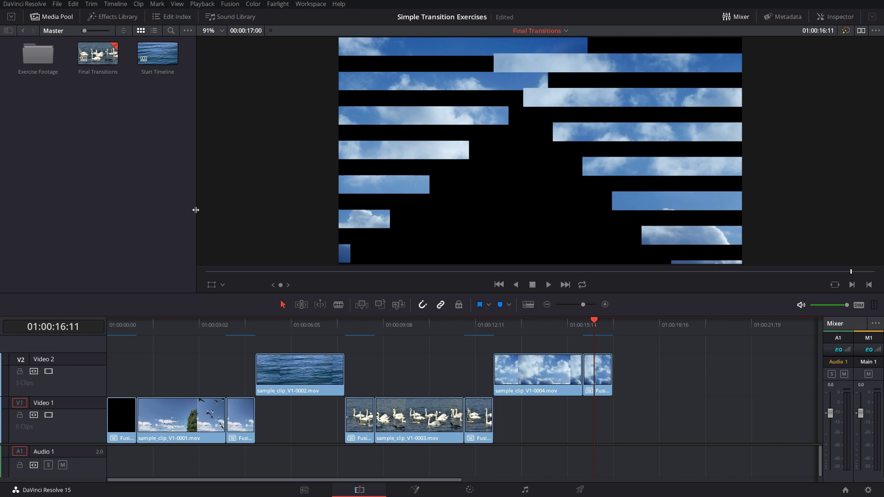
- Open the Start Timeline from the Media Pool, scrub through it, and park at 01:00:12:00
{"action": "left_click", "coordinate": [165, 58]}
{"action": "double_click", "coordinate": [164, 59]}
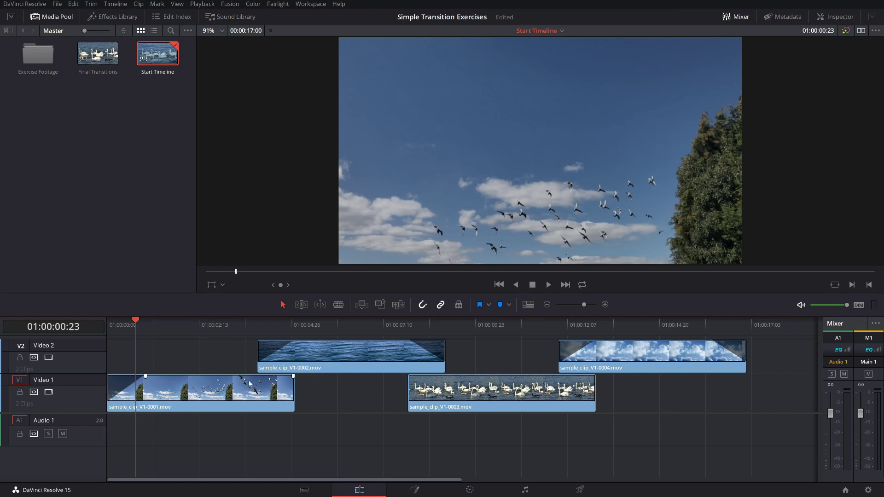
{"action": "left_click_drag", "start_coordinate": [137, 327], "coordinate": [536, 371]}
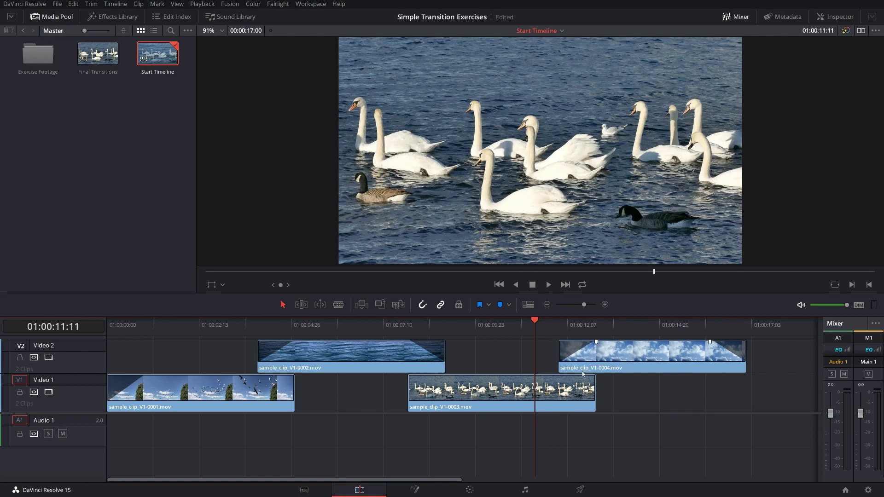
{"action": "left_click", "coordinate": [558, 327]}
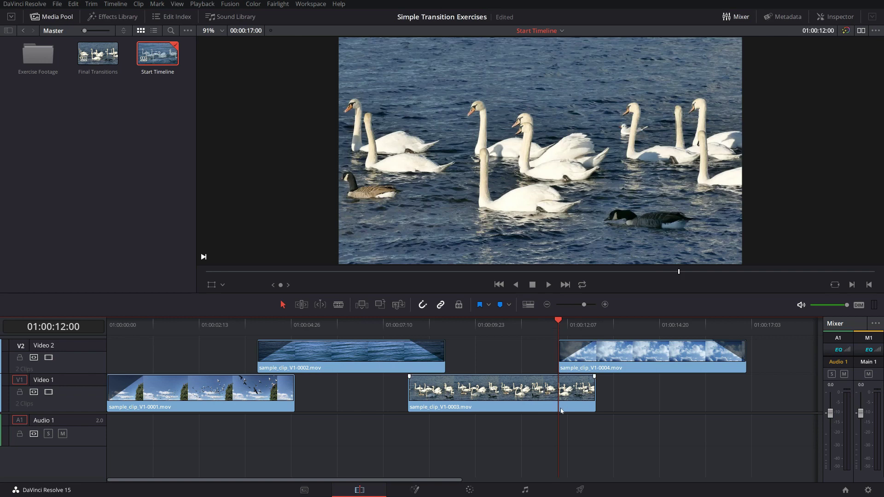
{"action": "mouse_move", "coordinate": [570, 343]}
{"action": "mouse_move", "coordinate": [597, 348]}
{"action": "mouse_move", "coordinate": [577, 373]}
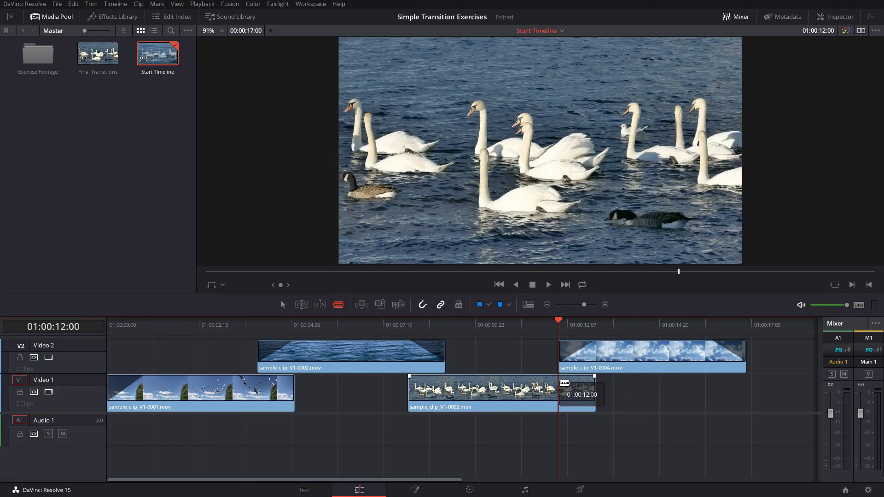
- Trim the swans clip's end back to 01:00:12:00 and cut it at the playhead
{"action": "left_click_drag", "start_coordinate": [564, 383], "coordinate": [598, 391]}
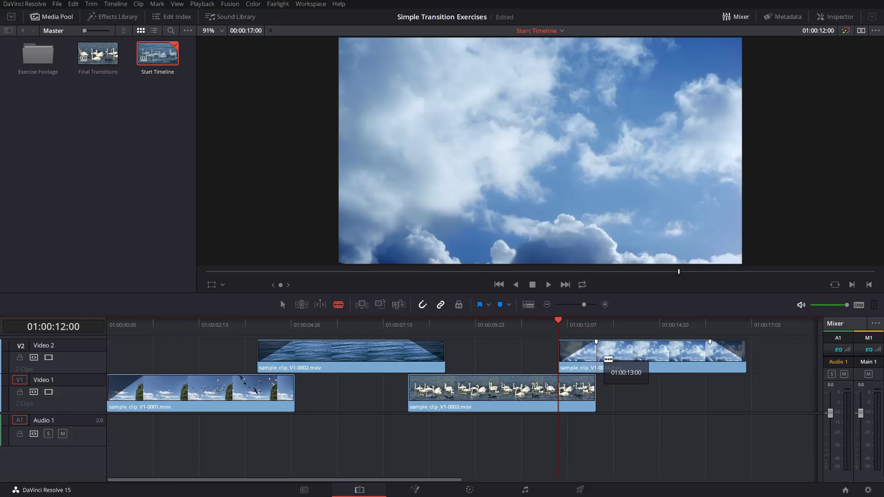
{"action": "left_click_drag", "start_coordinate": [608, 359], "coordinate": [598, 359]}
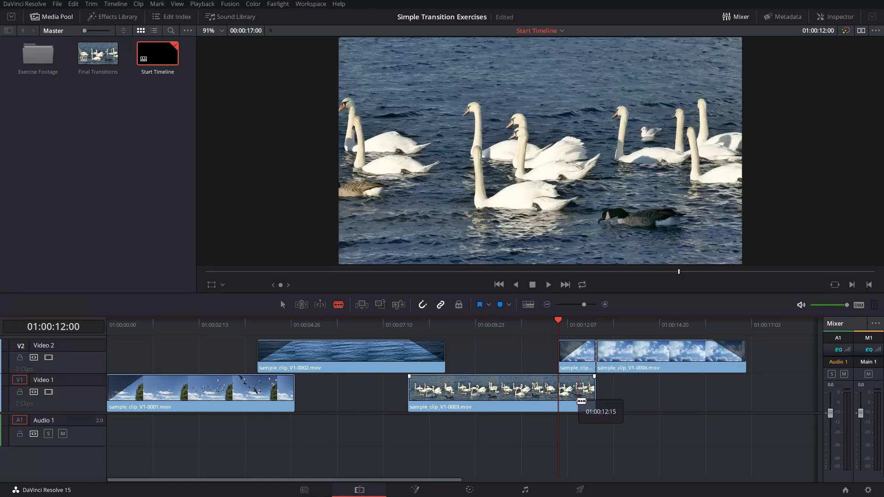
{"action": "left_click_drag", "start_coordinate": [581, 401], "coordinate": [563, 402]}
{"action": "left_click", "coordinate": [564, 402]}
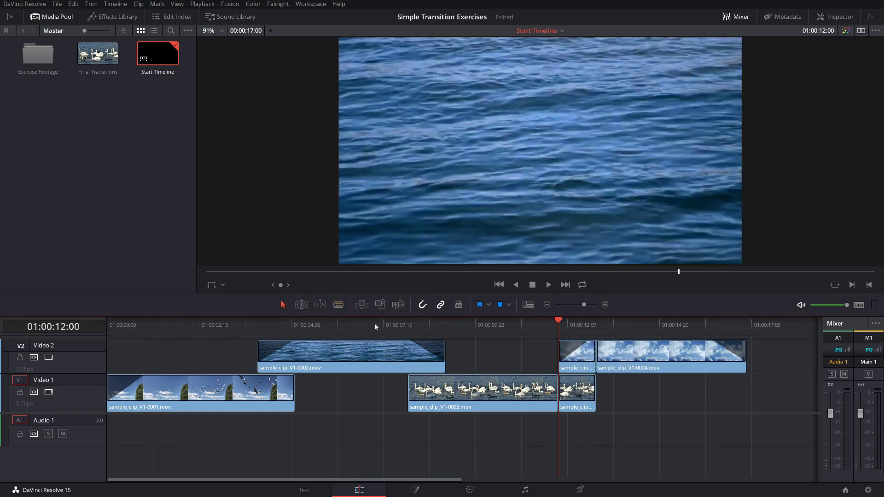
- Combine the two short stacked clips into a New Fusion Clip and park at 01:00:12:13
{"action": "left_click_drag", "start_coordinate": [598, 438], "coordinate": [589, 374]}
{"action": "right_click", "coordinate": [584, 360]}
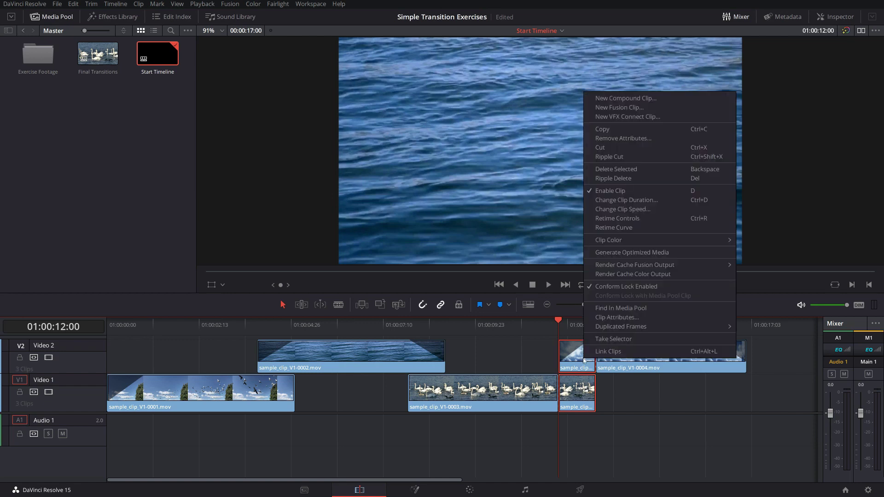
{"action": "left_click", "coordinate": [621, 108]}
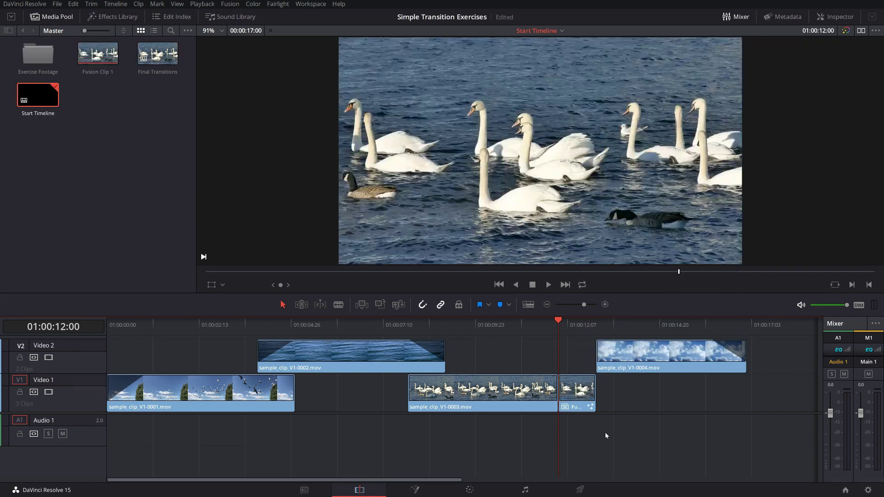
{"action": "left_click", "coordinate": [573, 334]}
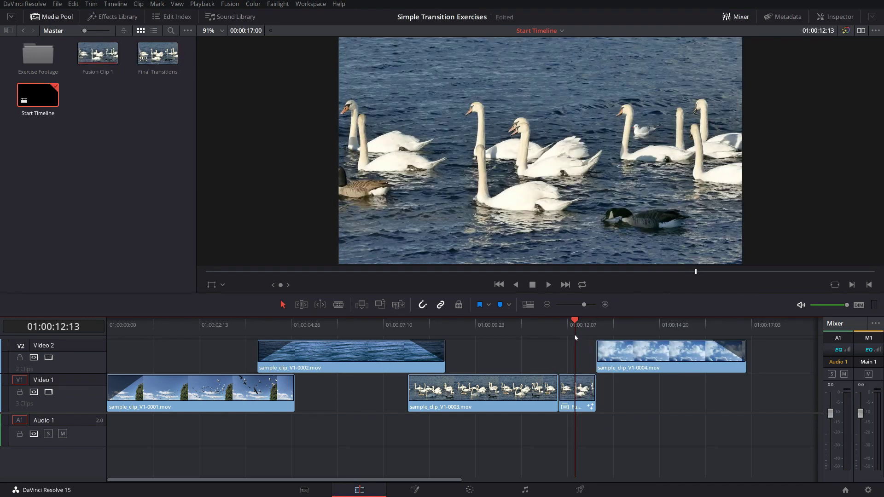
- On the Fusion page, move Merge1 right and load MediaIn1 and MediaIn2 into viewers 1 and 2
{"action": "left_click", "coordinate": [412, 491]}
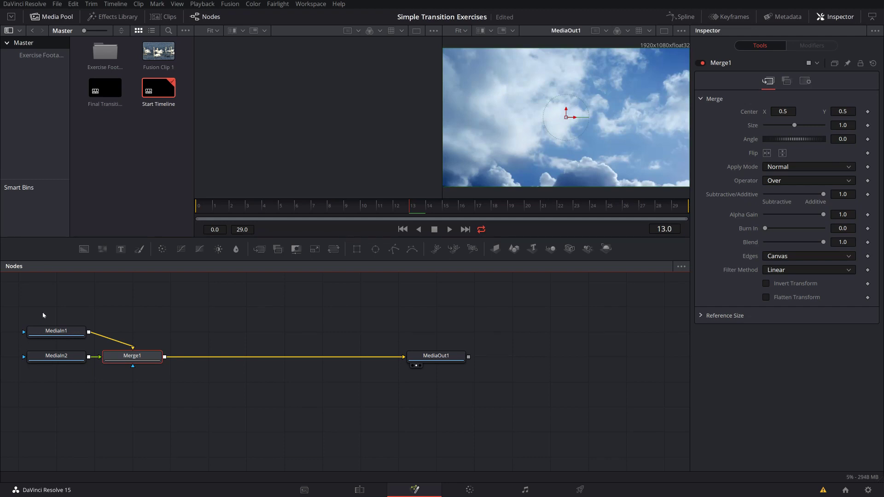
{"action": "left_click_drag", "start_coordinate": [130, 357], "coordinate": [206, 358]}
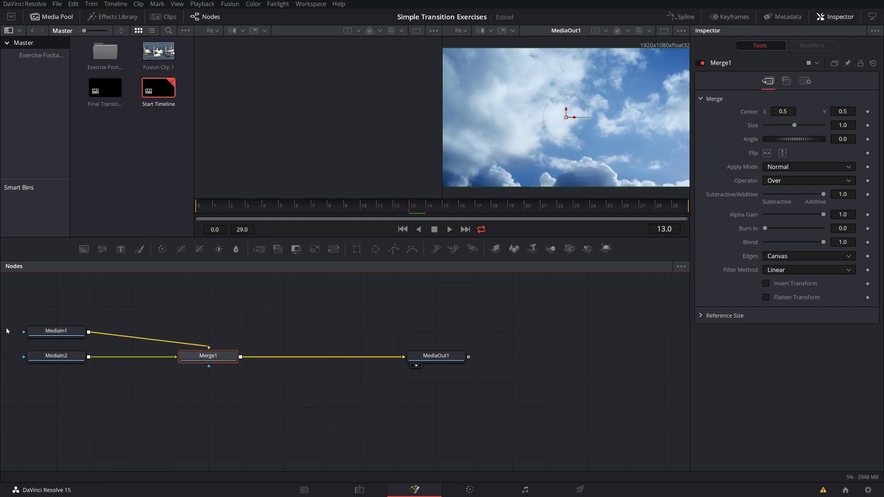
{"action": "left_click", "coordinate": [65, 336]}
{"action": "key", "text": "1"}
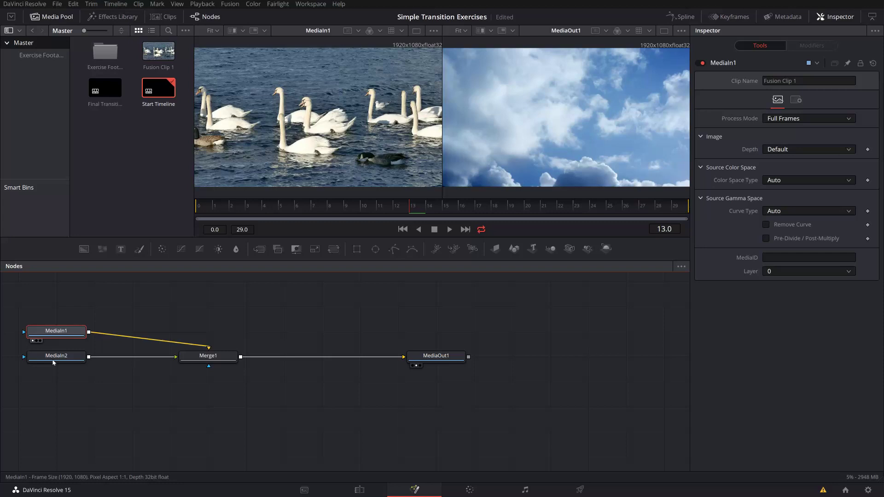
{"action": "left_click", "coordinate": [67, 362]}
{"action": "key", "text": "2"}
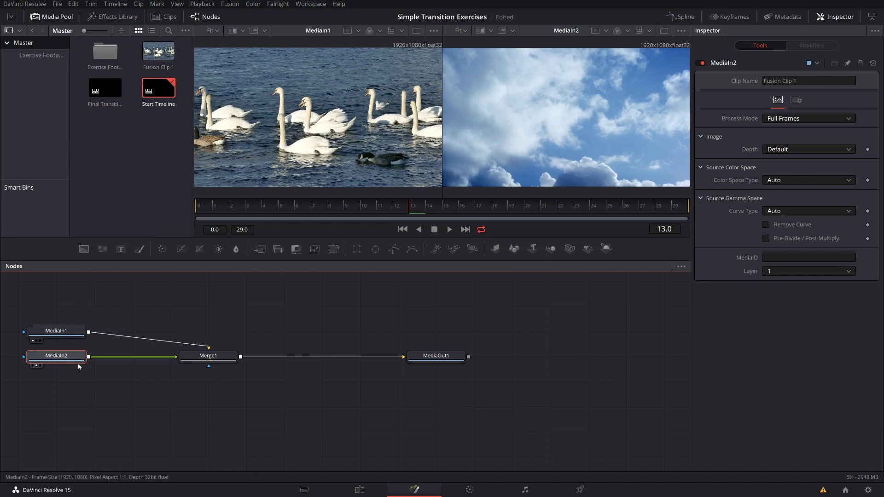
- Place MediaIn2 directly above MediaIn1, level with Merge1, and centre the node graph
{"action": "left_click_drag", "start_coordinate": [51, 360], "coordinate": [85, 292]}
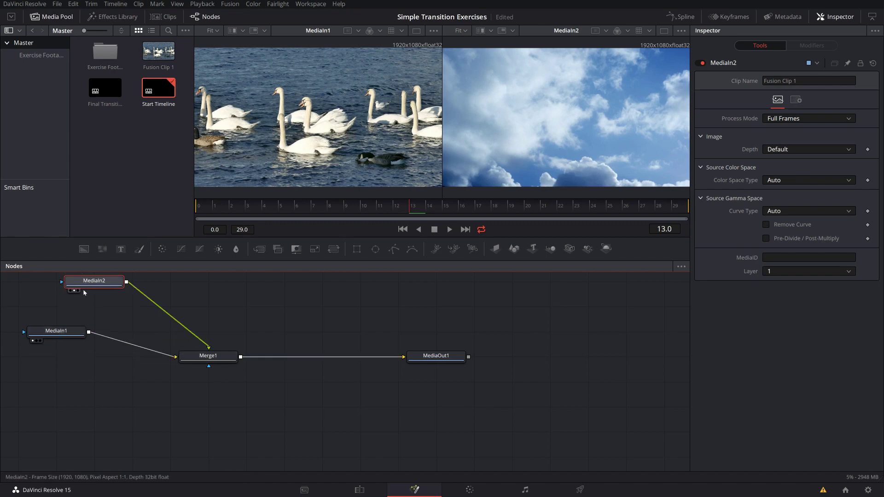
{"action": "left_click_drag", "start_coordinate": [59, 335], "coordinate": [59, 360]}
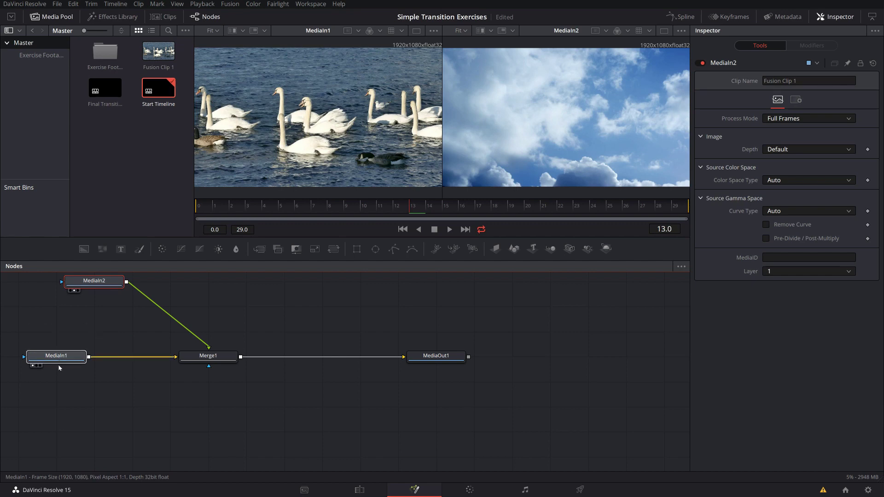
{"action": "left_click", "coordinate": [94, 282]}
{"action": "left_click_drag", "start_coordinate": [94, 281], "coordinate": [56, 282]}
{"action": "scroll", "coordinate": [199, 302], "scroll_direction": "up", "scroll_amount": 1}
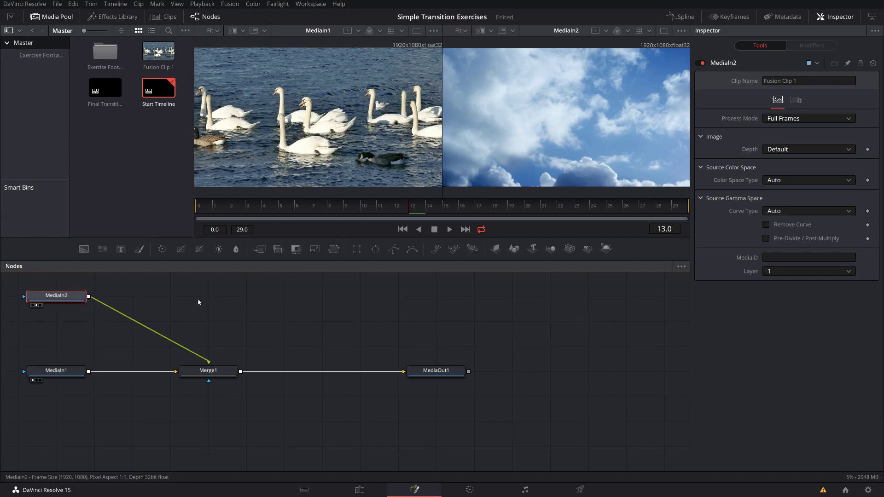
{"action": "left_click_drag", "start_coordinate": [199, 302], "coordinate": [255, 327]}
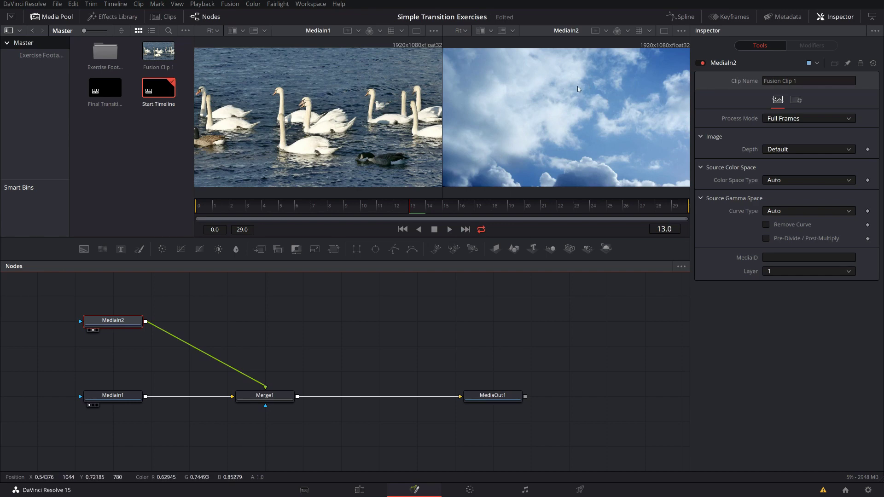
{"action": "scroll", "coordinate": [578, 88], "scroll_direction": "down", "scroll_amount": 3}
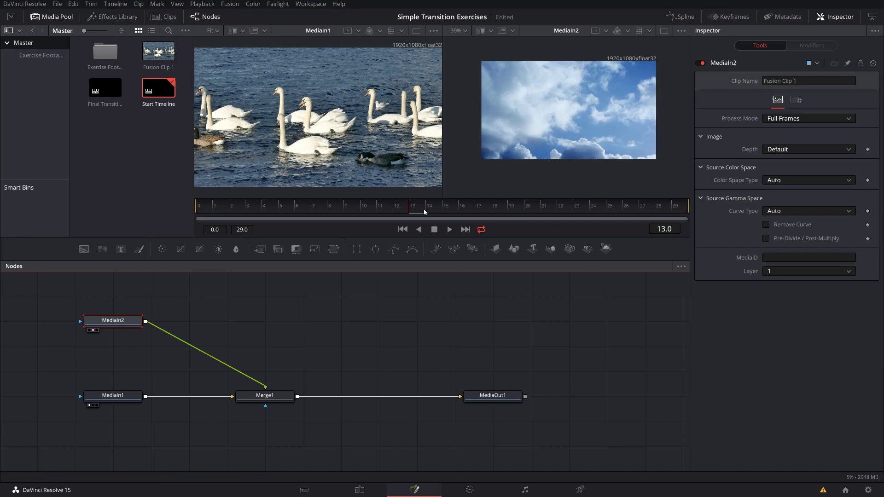
- Add a BSpline1 node and detach its link to MediaIn2
{"action": "left_click", "coordinate": [412, 251]}
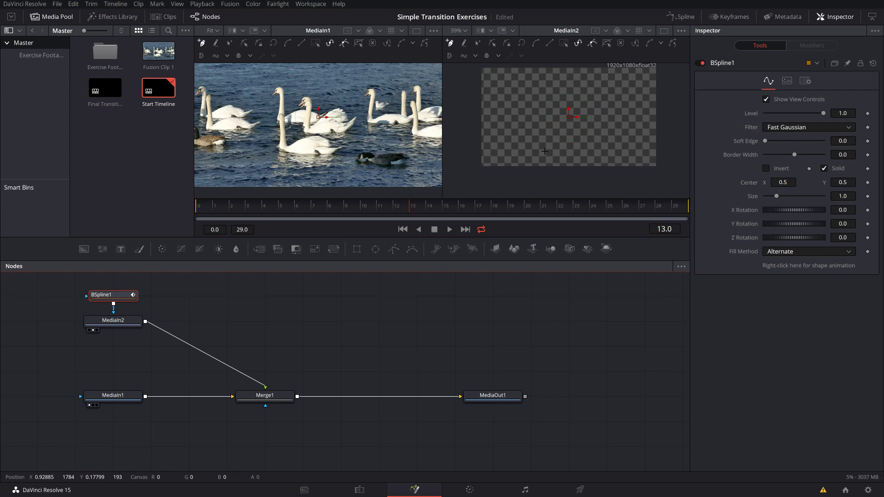
{"action": "left_click_drag", "start_coordinate": [114, 311], "coordinate": [122, 306]}
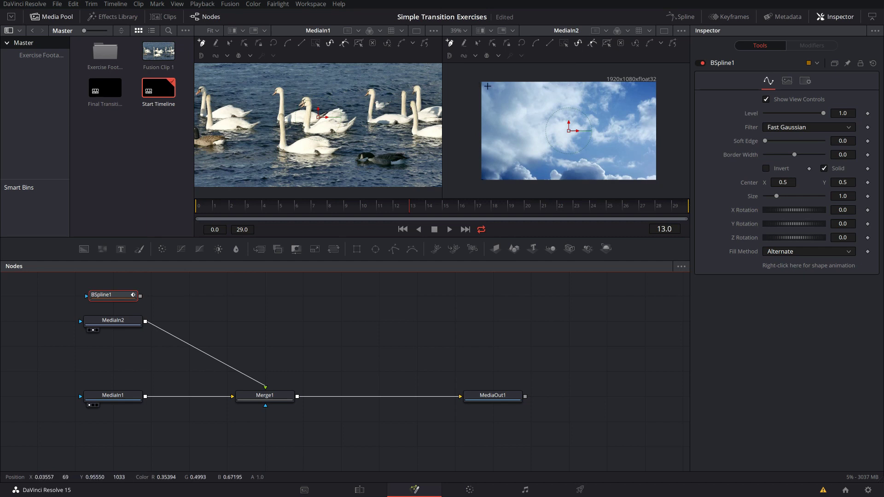
- Draw a curving BSpline shape over the left clouds area and close it on the top-left start point
{"action": "left_click", "coordinate": [484, 86]}
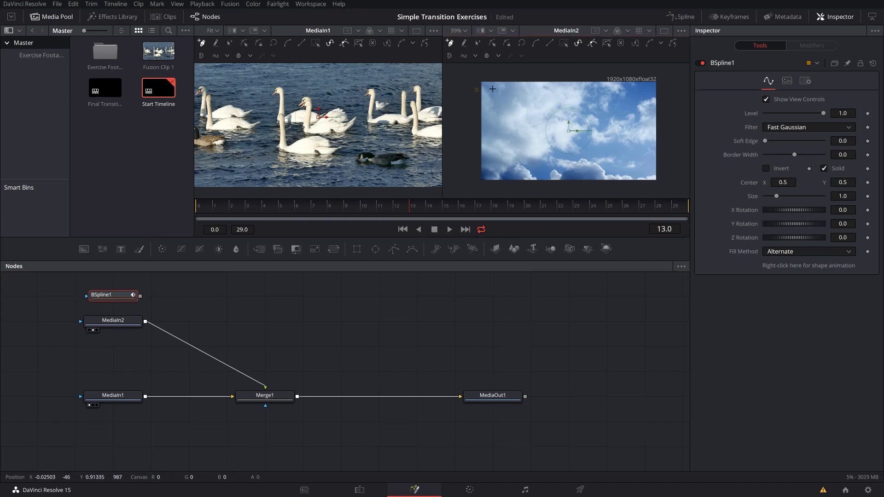
{"action": "left_click", "coordinate": [573, 88]}
{"action": "left_click", "coordinate": [573, 111]}
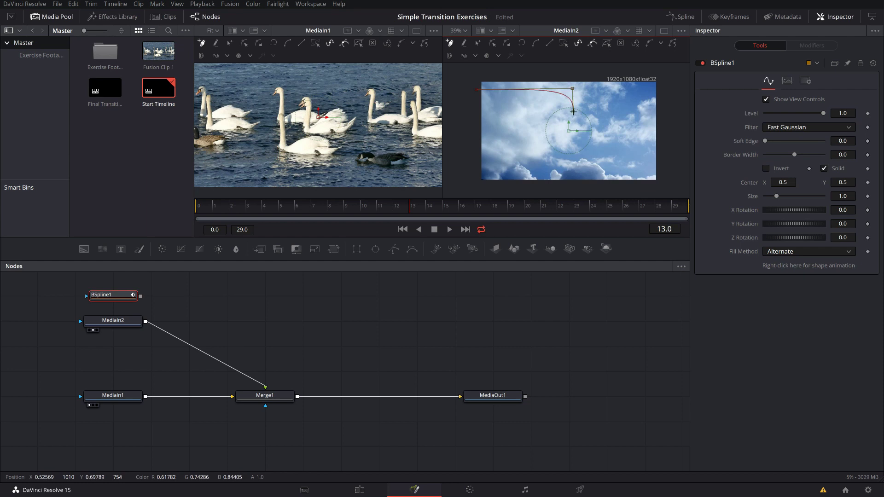
{"action": "left_click", "coordinate": [559, 131]}
{"action": "left_click", "coordinate": [525, 146]}
{"action": "left_click", "coordinate": [503, 165]}
{"action": "left_click", "coordinate": [520, 172]}
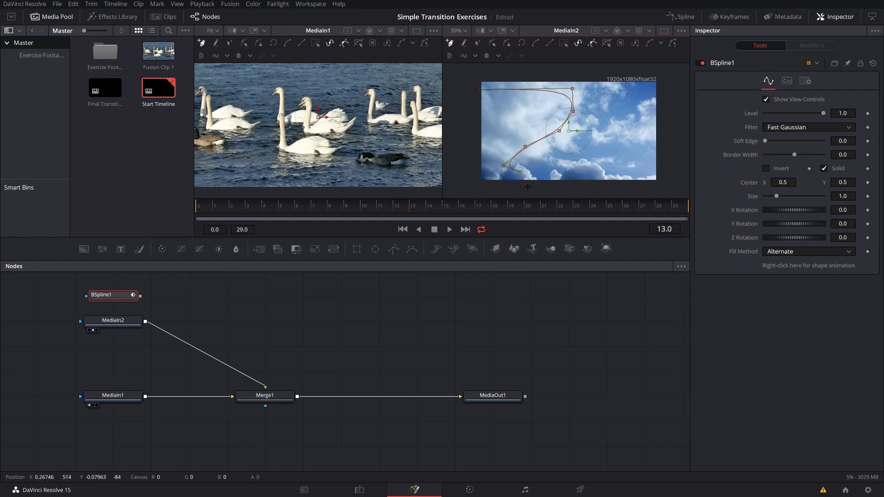
{"action": "left_click", "coordinate": [528, 186]}
{"action": "left_click", "coordinate": [563, 191]}
{"action": "left_click", "coordinate": [607, 177]}
{"action": "left_click", "coordinate": [613, 192]}
{"action": "scroll", "coordinate": [575, 184], "scroll_direction": "down", "scroll_amount": 1}
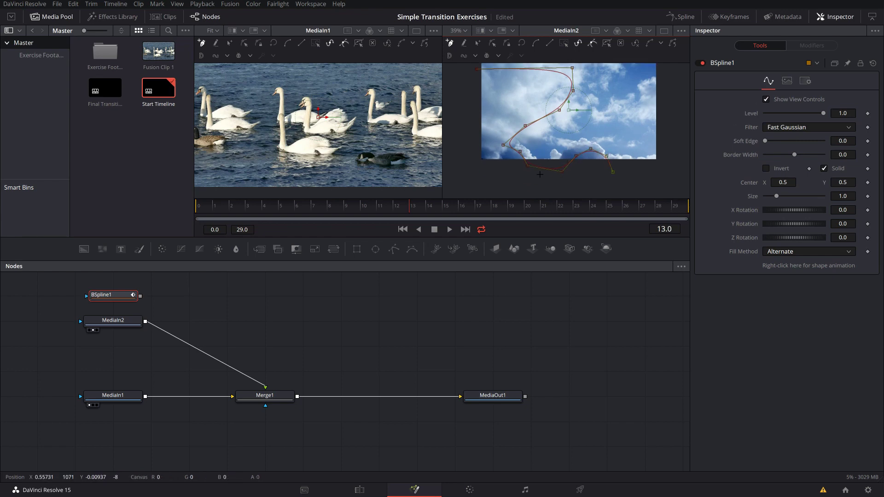
{"action": "left_click", "coordinate": [461, 176]}
{"action": "left_click", "coordinate": [477, 69]}
{"action": "scroll", "coordinate": [511, 110], "scroll_direction": "up", "scroll_amount": 1}
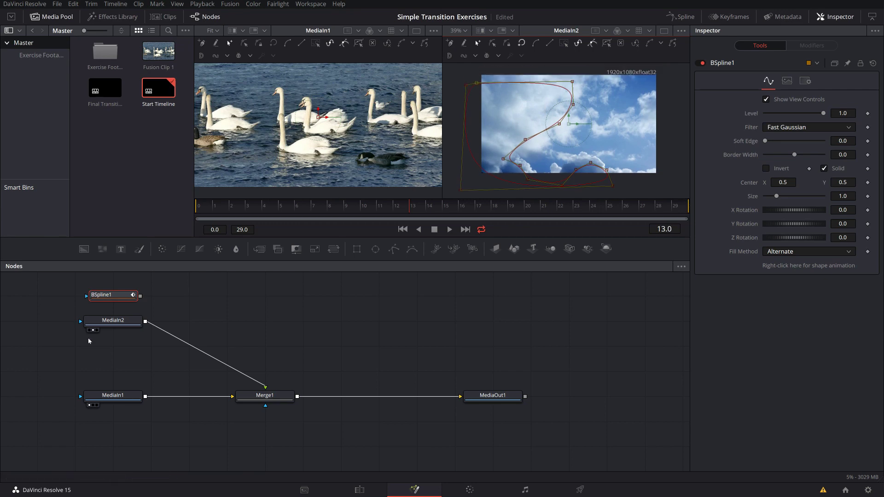
- Connect BSpline1 to MediaIn2's mask input and raise Soft Edge to about 0.08
{"action": "left_click_drag", "start_coordinate": [140, 296], "coordinate": [113, 316]}
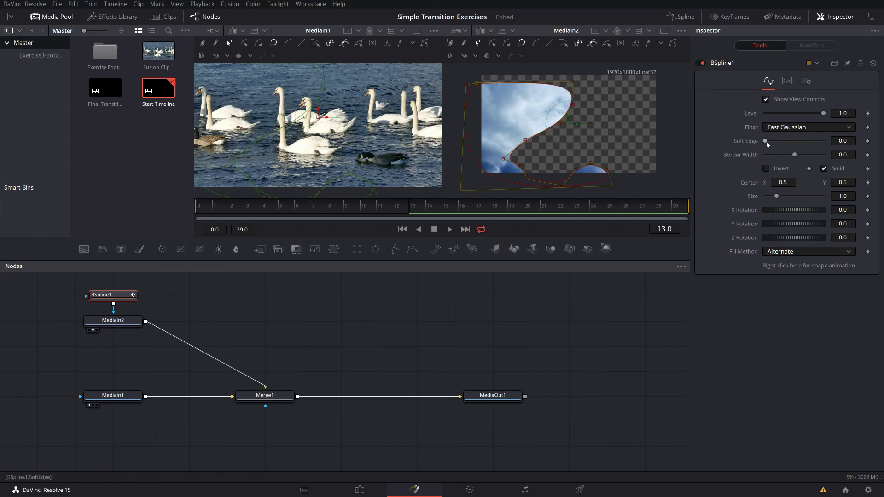
{"action": "left_click_drag", "start_coordinate": [766, 141], "coordinate": [788, 142]}
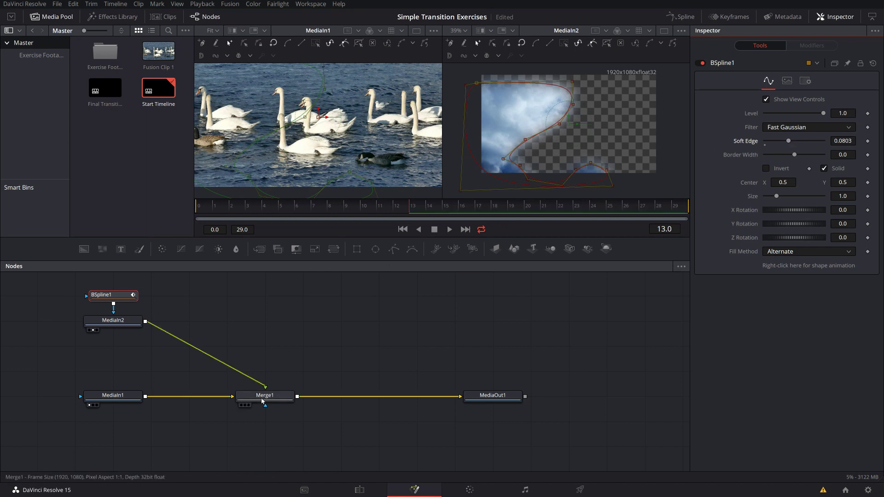
- Show Merge1's composite in the right viewer, scrub to frame 29, then go to frame 20
{"action": "left_click", "coordinate": [261, 400]}
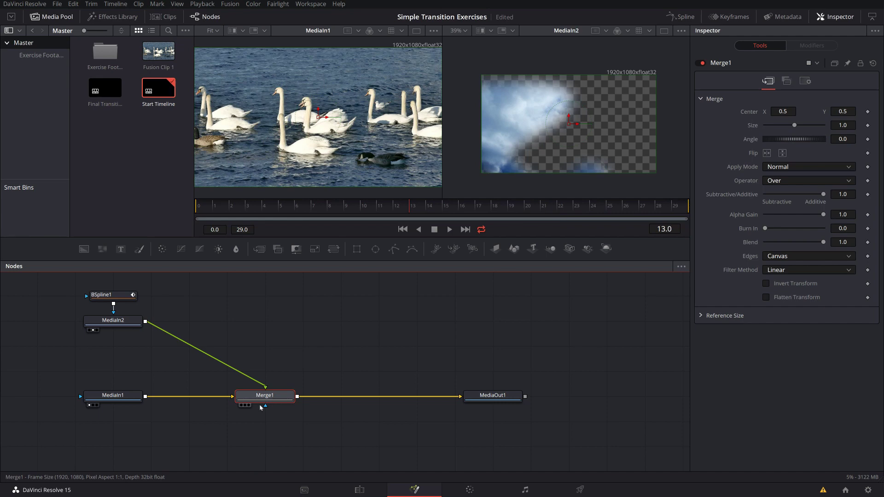
{"action": "key", "text": "2"}
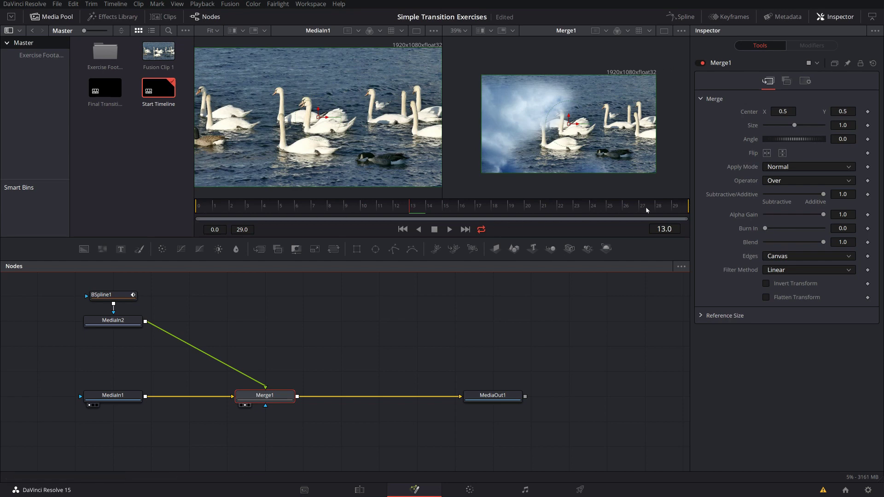
{"action": "left_click_drag", "start_coordinate": [646, 210], "coordinate": [689, 210]}
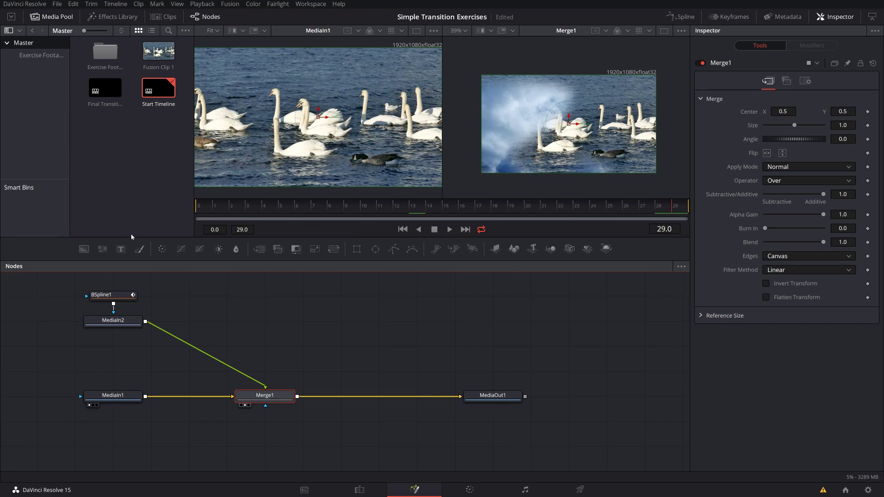
{"action": "left_click", "coordinate": [526, 211]}
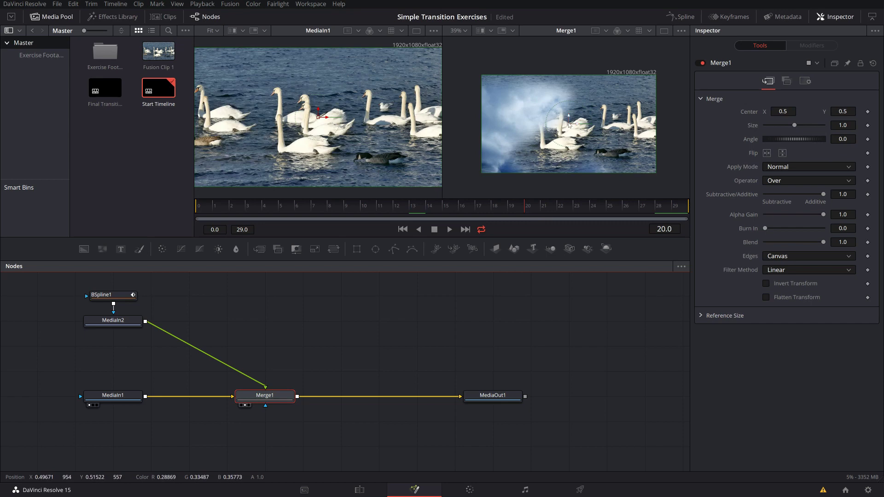
- Keyframe Merge1's Center at frame 20, then go back to frame 0
{"action": "right_click", "coordinate": [756, 115]}
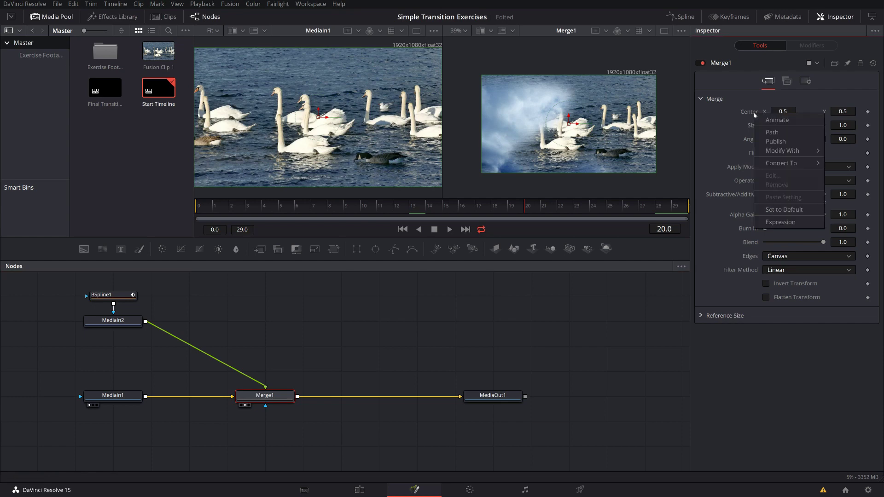
{"action": "left_click", "coordinate": [777, 120]}
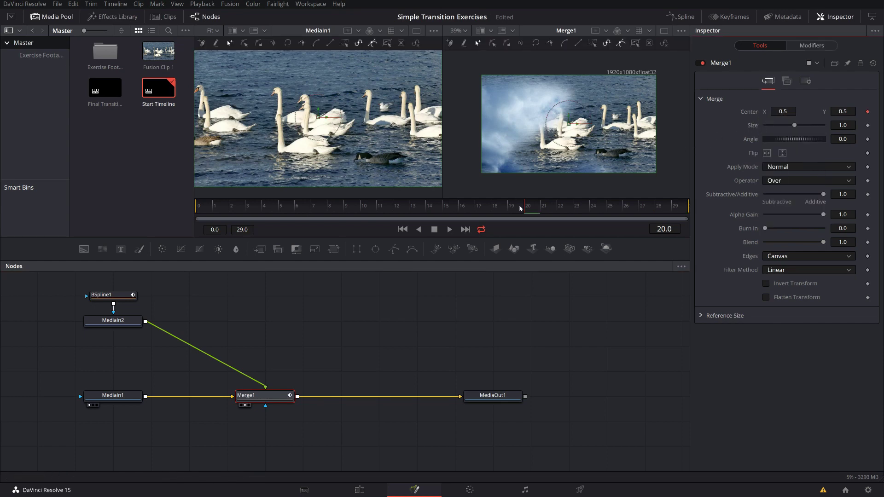
{"action": "left_click_drag", "start_coordinate": [520, 208], "coordinate": [445, 210]}
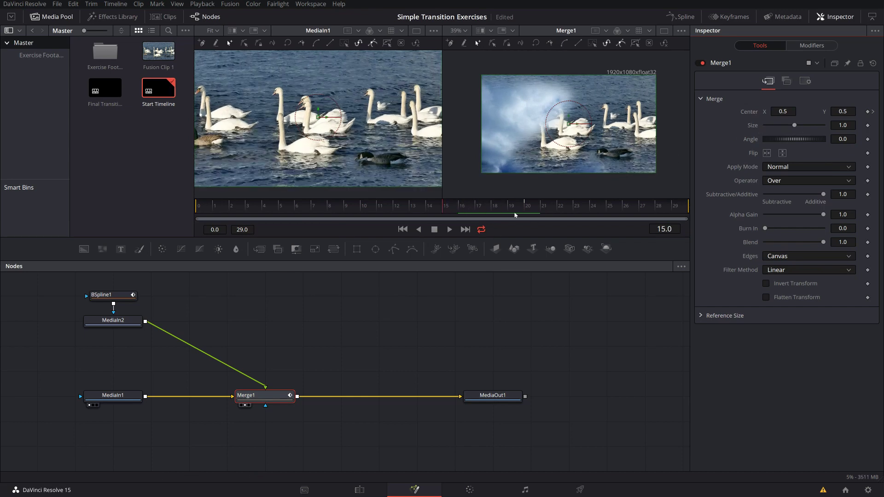
{"action": "left_click", "coordinate": [526, 211]}
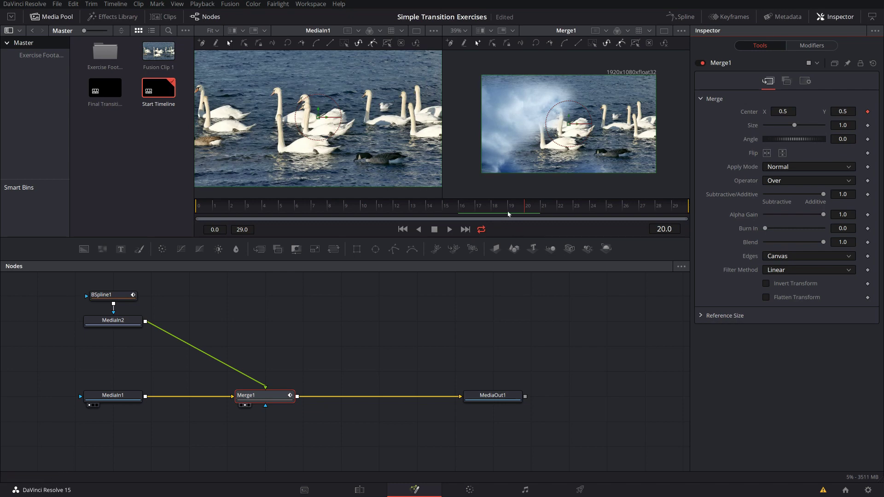
{"action": "left_click_drag", "start_coordinate": [510, 212], "coordinate": [491, 210]}
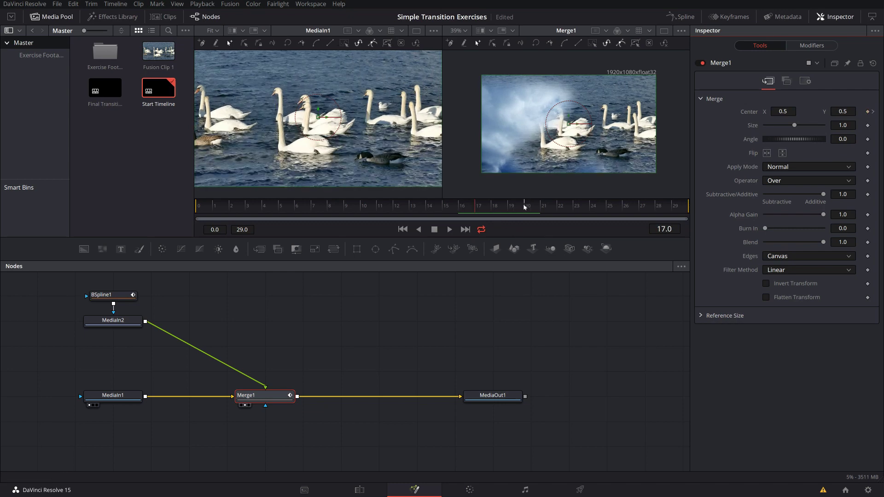
{"action": "left_click_drag", "start_coordinate": [472, 213], "coordinate": [200, 220]}
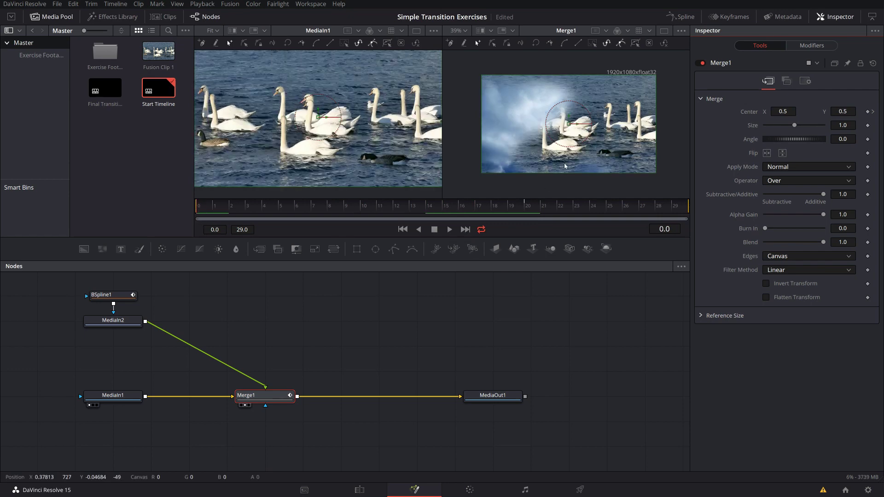
- Shift the cloud layer down-left at frame 0 and play back to check the glide-in
{"action": "left_click_drag", "start_coordinate": [569, 124], "coordinate": [471, 165]}
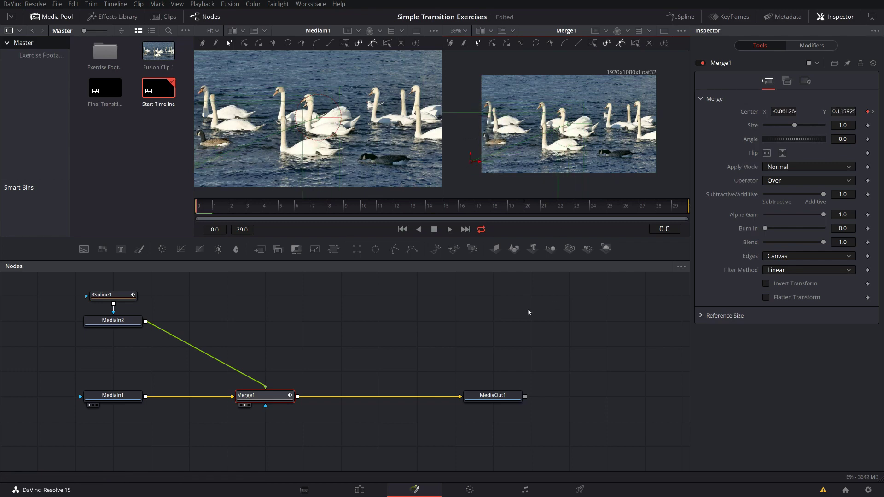
{"action": "left_click", "coordinate": [549, 317]}
{"action": "key", "text": "space"}
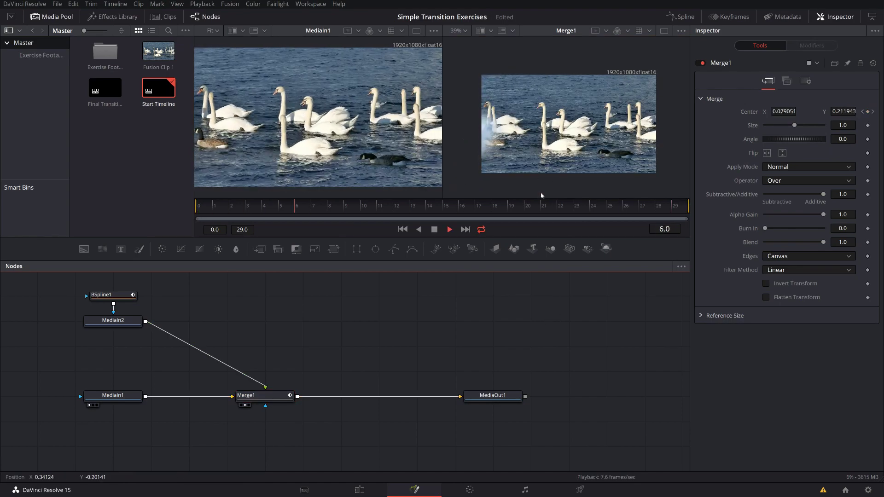
{"action": "key", "text": "space"}
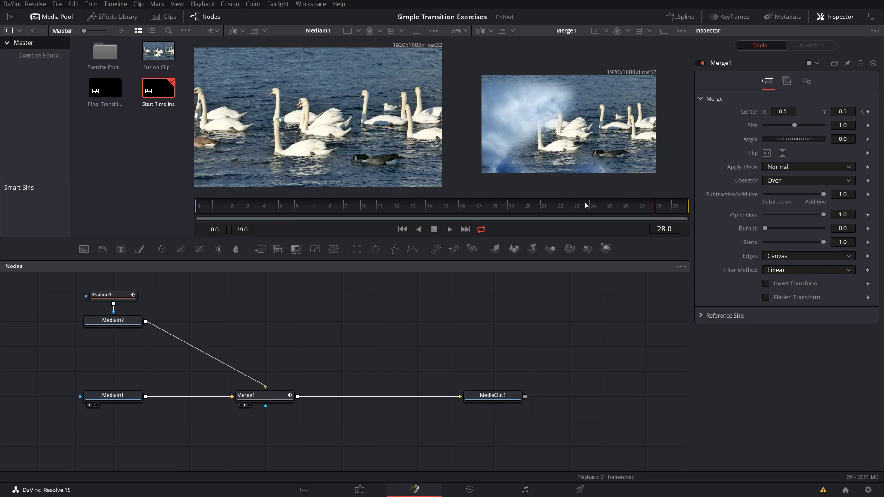
{"action": "key", "text": "Right"}
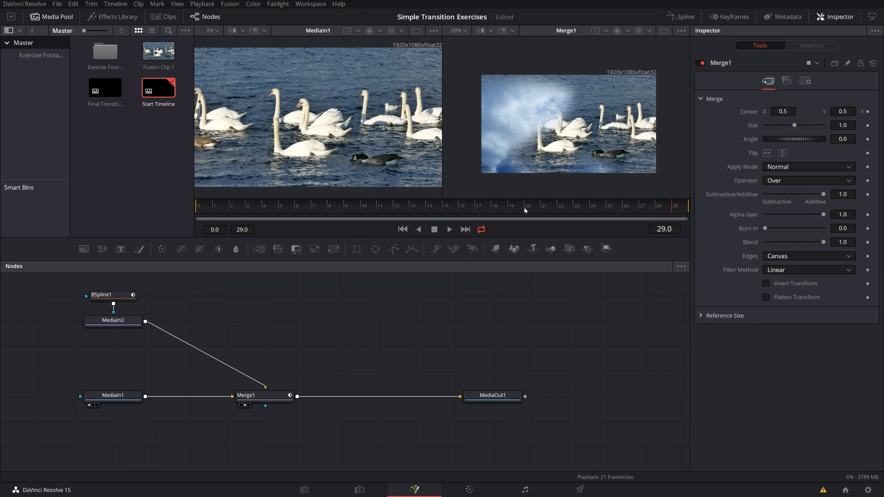
{"action": "left_click_drag", "start_coordinate": [525, 210], "coordinate": [445, 212]}
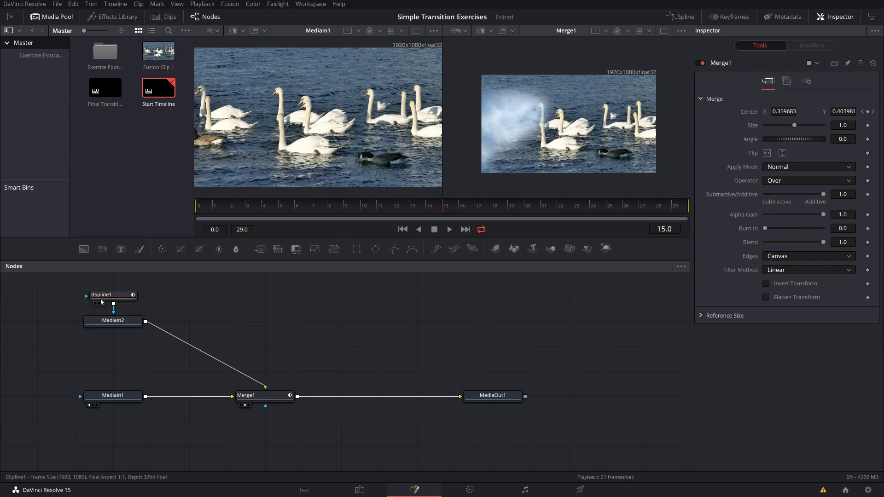
- Set a shape animation key on BSpline1 in the Inspector, then advance toward the end of the clip
{"action": "left_click", "coordinate": [115, 298]}
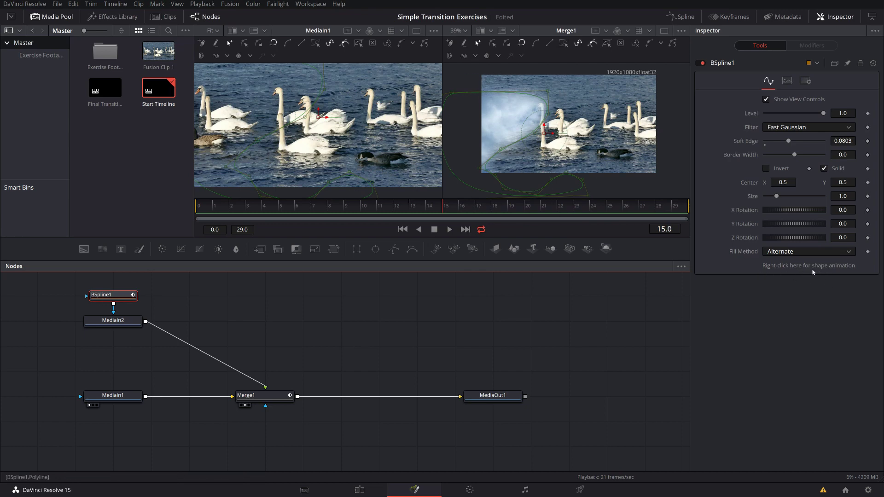
{"action": "right_click", "coordinate": [813, 271]}
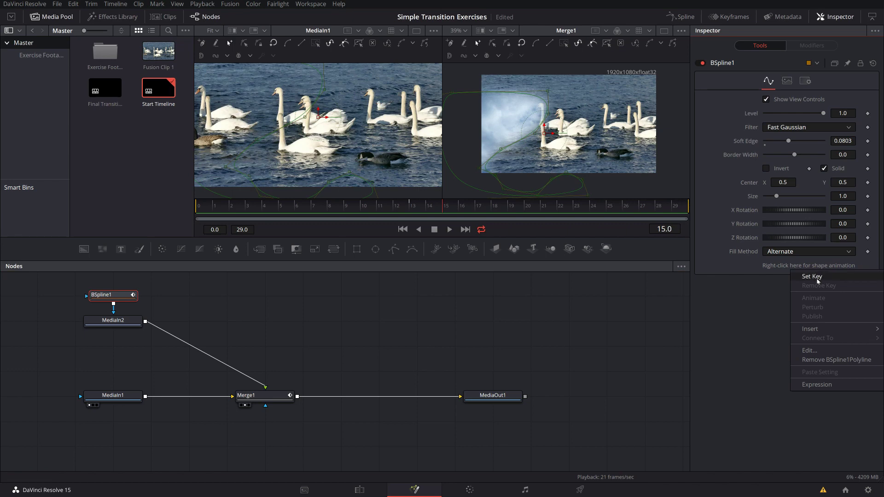
{"action": "left_click", "coordinate": [815, 277]}
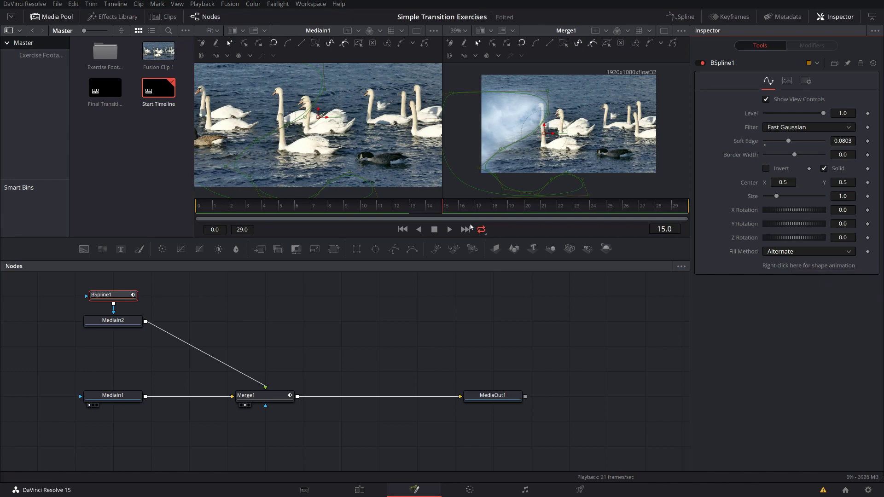
{"action": "left_click_drag", "start_coordinate": [453, 211], "coordinate": [694, 206]}
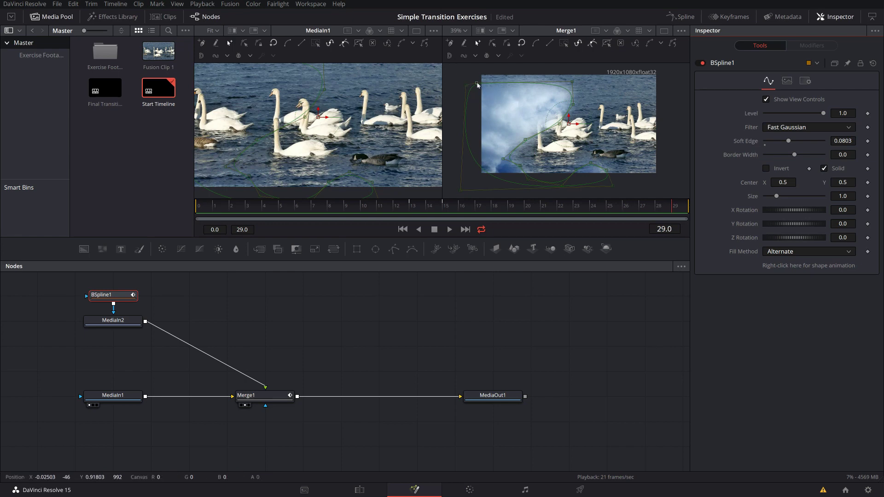
- At frame 29, drag the mask's top corner points outward past the frame edges
{"action": "left_click_drag", "start_coordinate": [477, 84], "coordinate": [461, 80]}
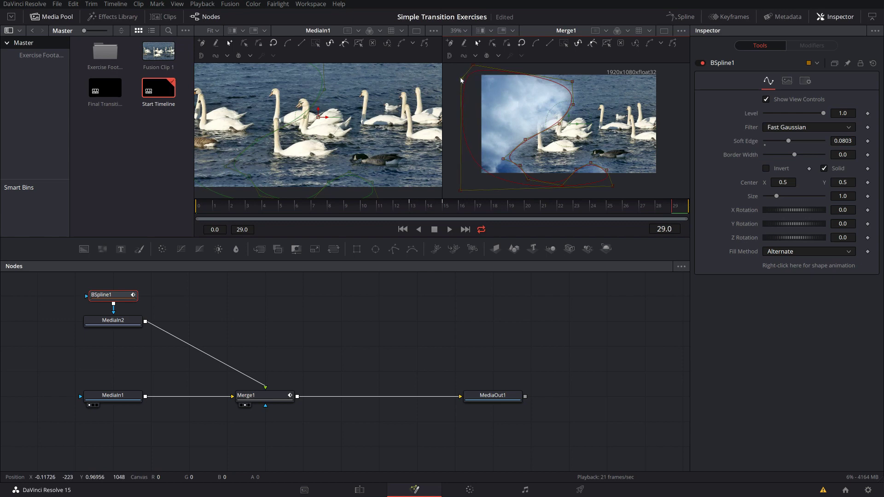
{"action": "left_click_drag", "start_coordinate": [574, 83], "coordinate": [600, 146]}
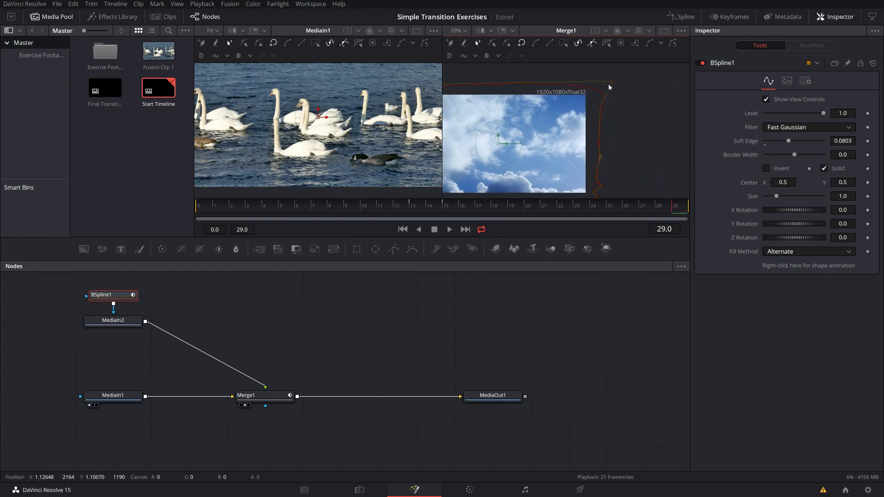
{"action": "left_click_drag", "start_coordinate": [614, 84], "coordinate": [604, 82]}
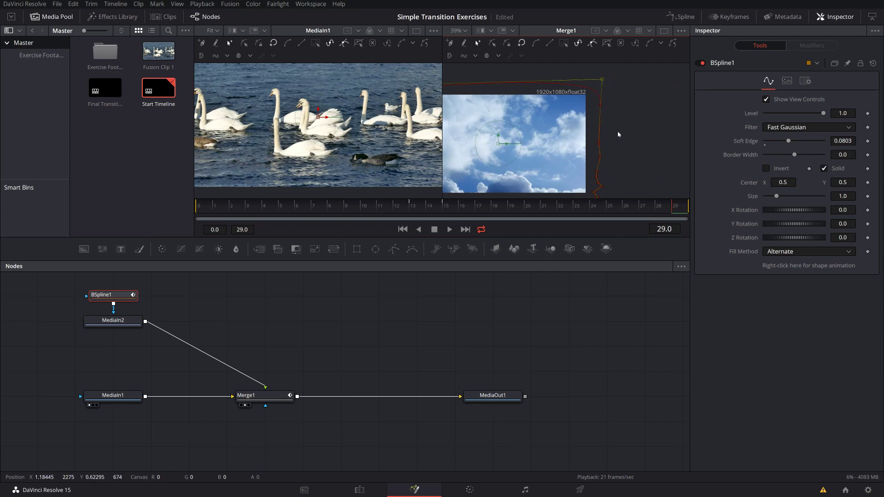
{"action": "scroll", "coordinate": [618, 128], "scroll_direction": "up", "scroll_amount": 2}
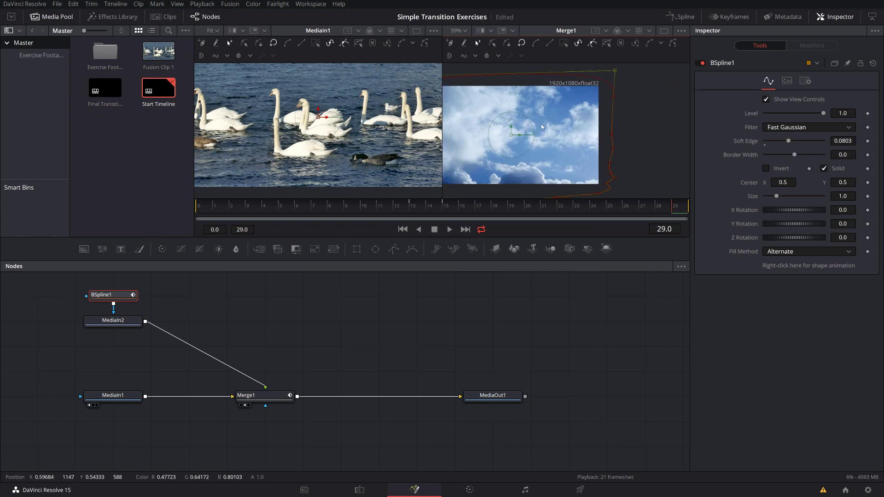
{"action": "scroll", "coordinate": [587, 125], "scroll_direction": "up", "scroll_amount": 1}
{"action": "scroll", "coordinate": [565, 118], "scroll_direction": "right", "scroll_amount": 1}
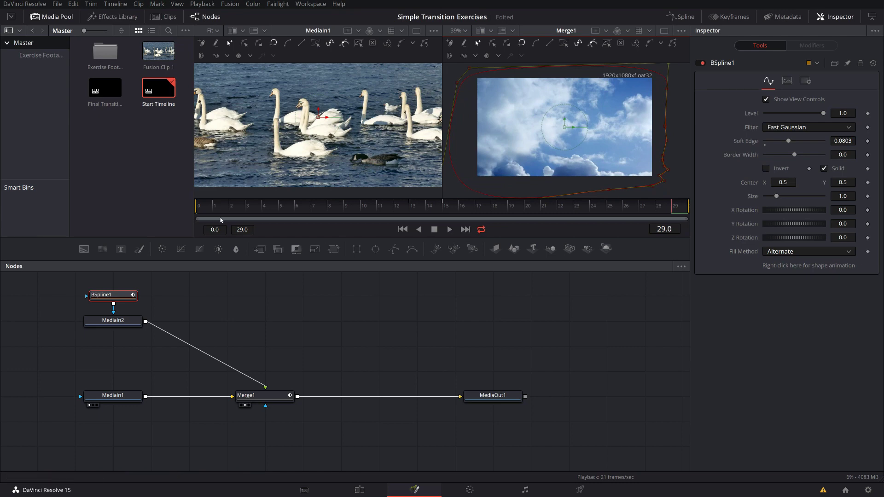
- Play the growing cloud mask from frame 0 to preview it
{"action": "left_click", "coordinate": [199, 210]}
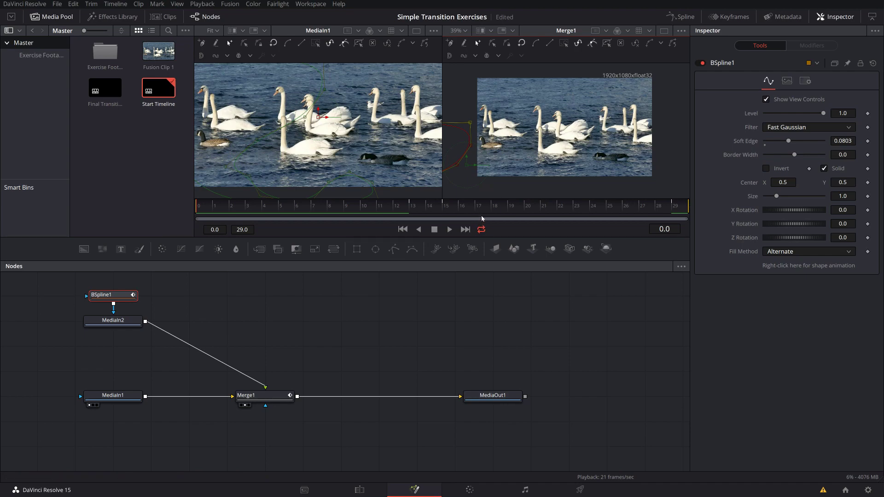
{"action": "key", "text": "space"}
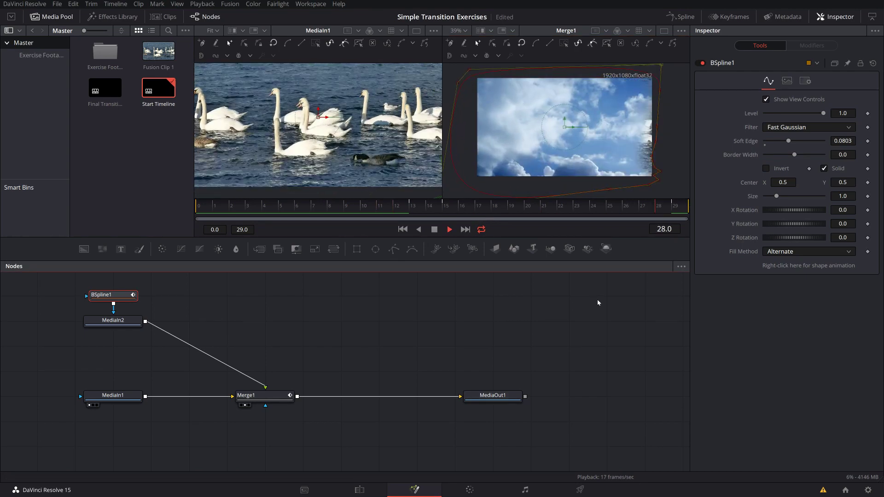
{"action": "key", "text": "space"}
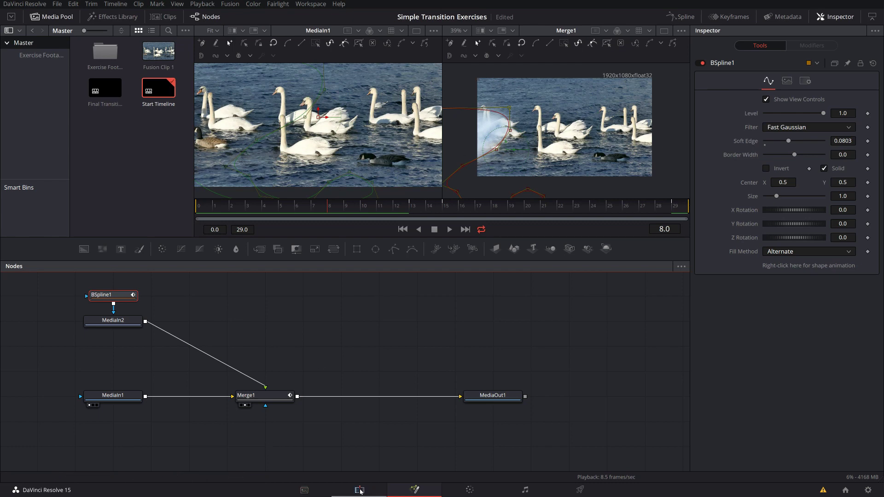
- Switch to the Edit page and park the playhead on the cut just before the Fusion clip
{"action": "left_click", "coordinate": [359, 491]}
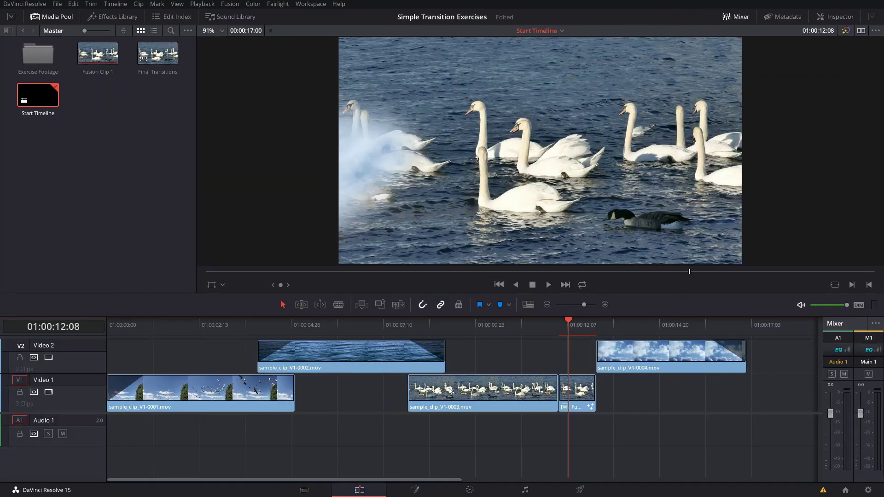
{"action": "left_click", "coordinate": [560, 330]}
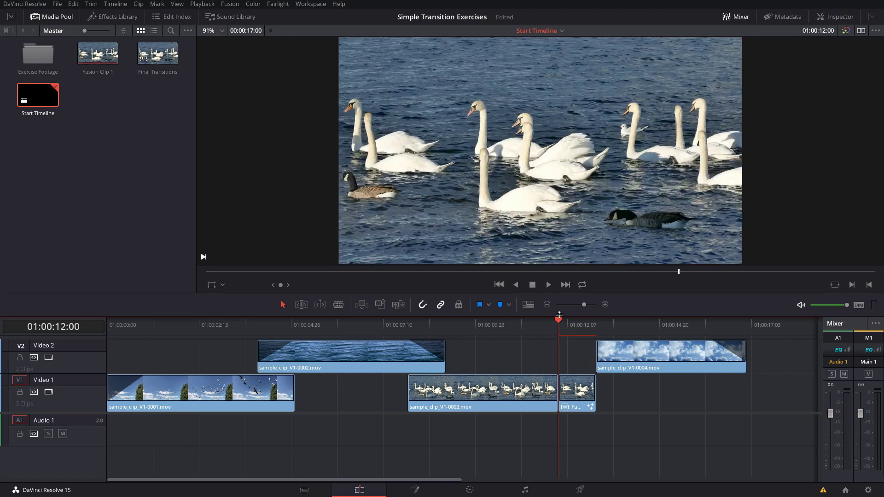